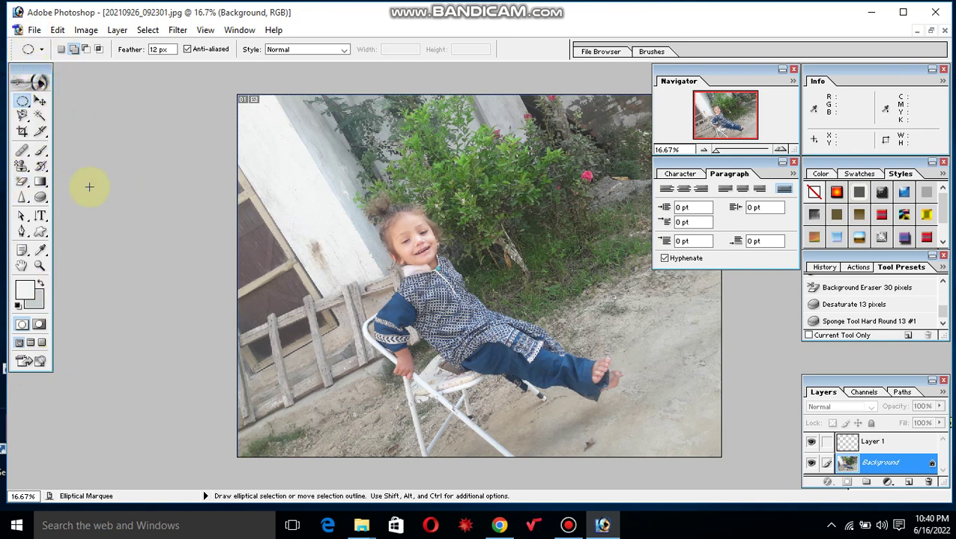
Step: Try the Elliptical Marquee and Crop tools, holding Ctrl for temporary moving
click(28, 107)
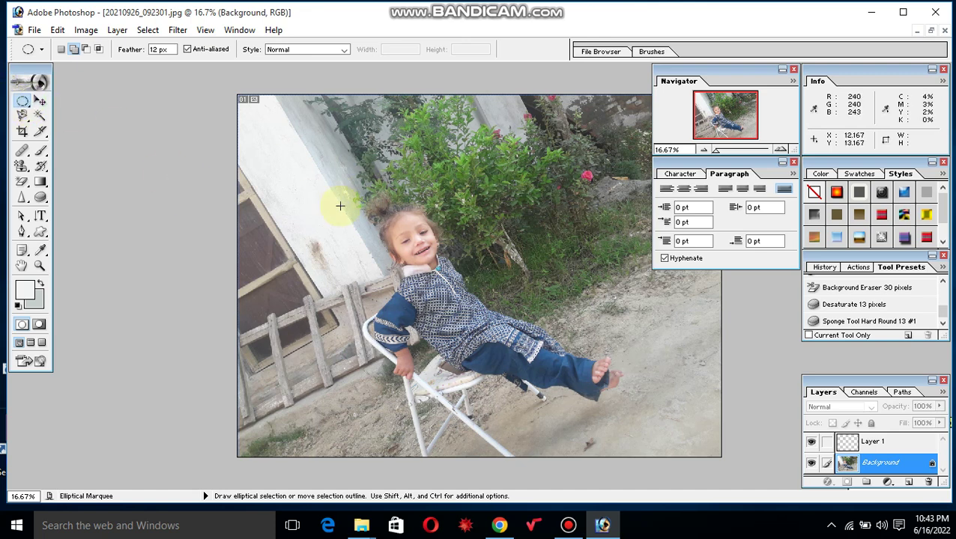
key(ctrl)
key(ctrl)
key(ctrl)
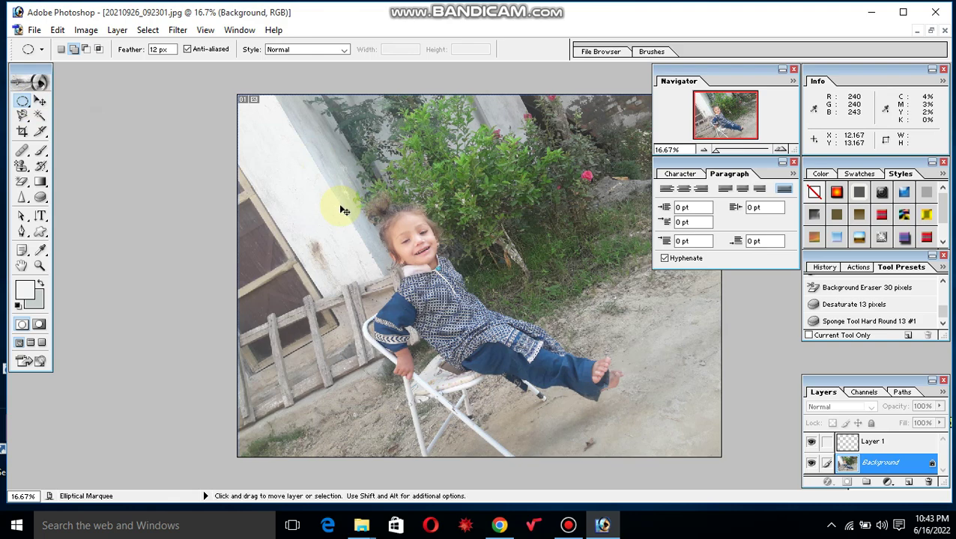
click(23, 134)
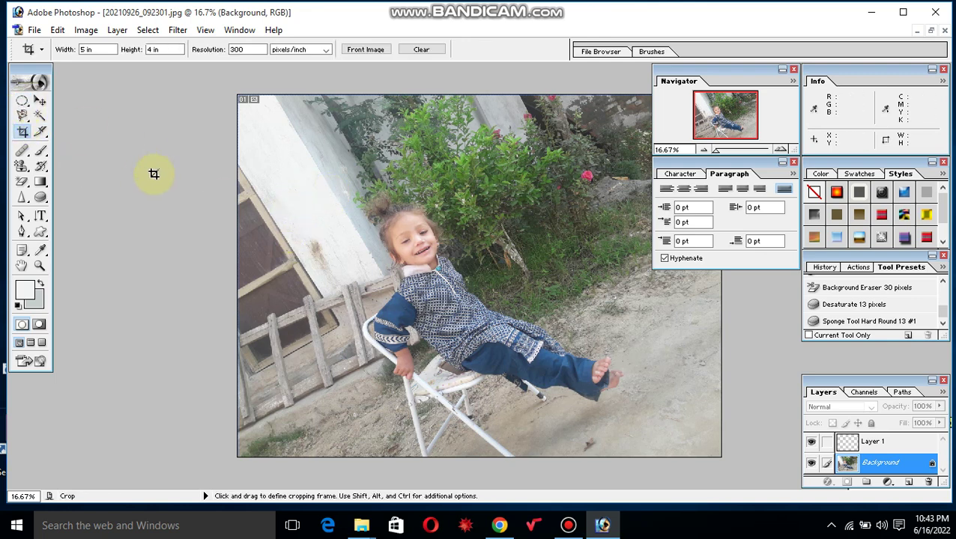
key(ctrl)
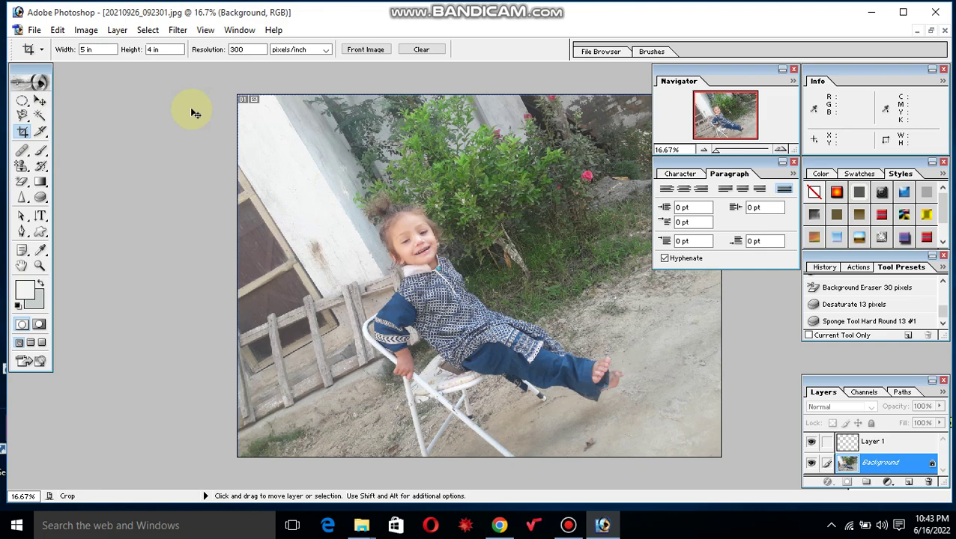
Step: Open the Curves adjustment twice and close it without changing the photo
key(ctrl+m)
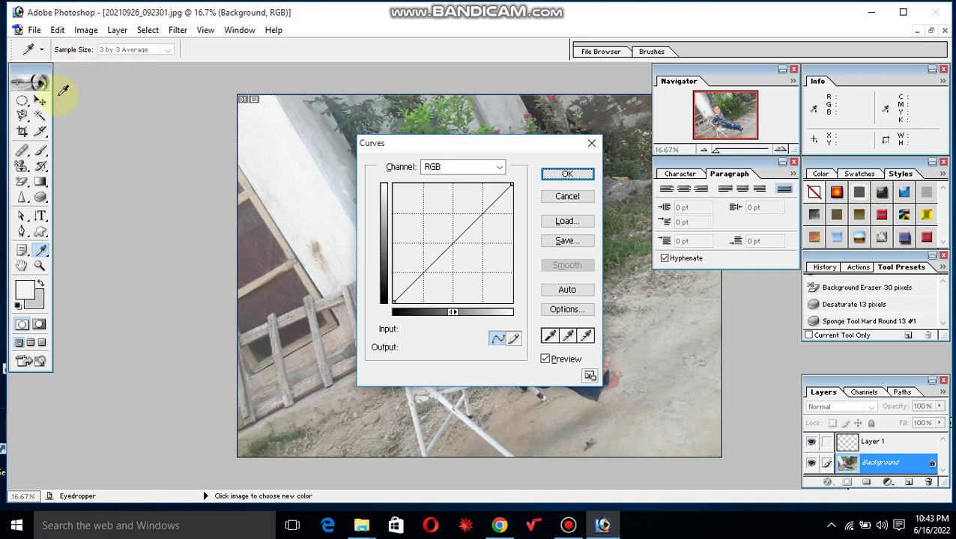
click(591, 144)
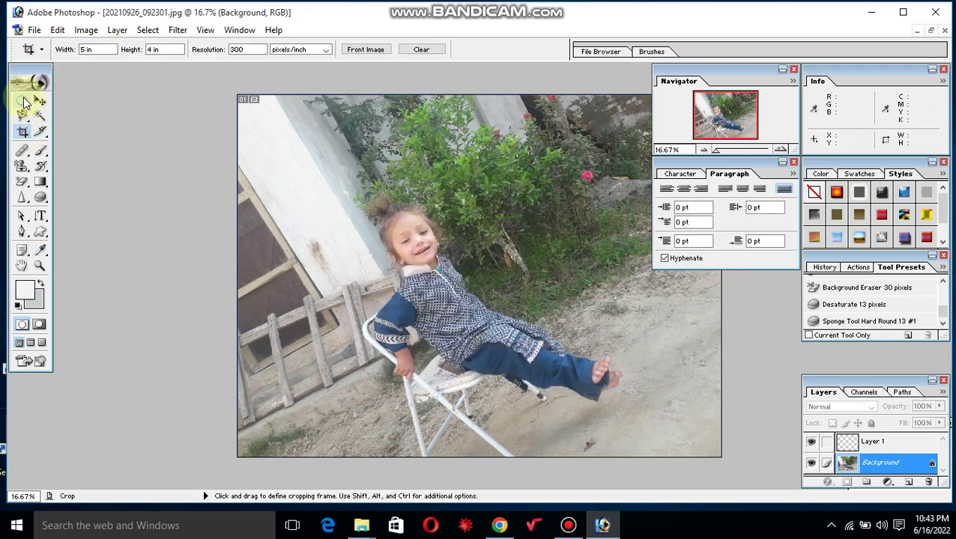
click(25, 103)
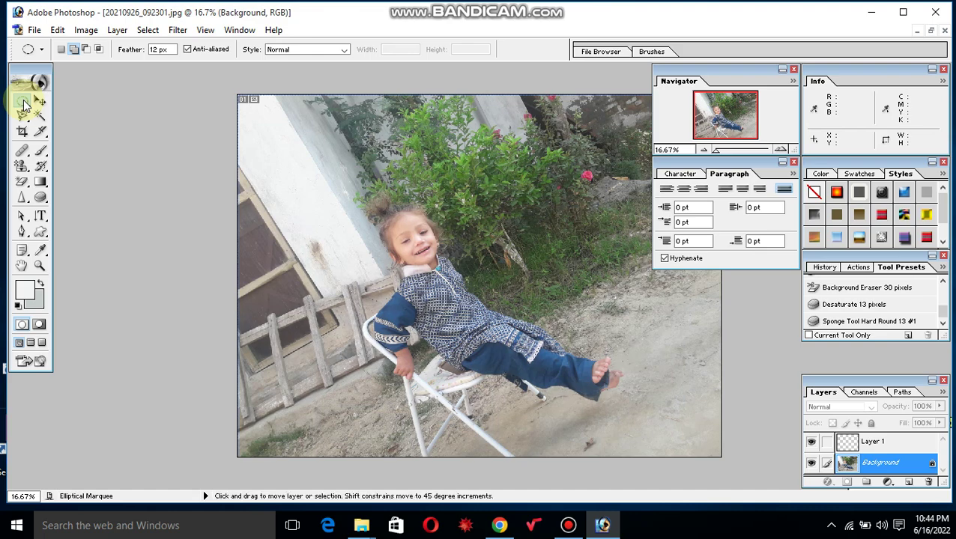
key(ctrl+m)
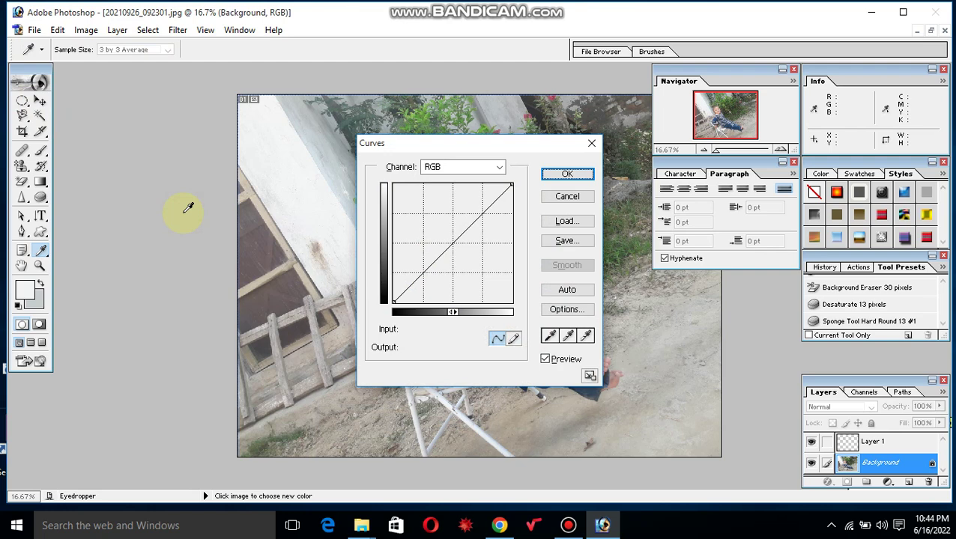
click(581, 175)
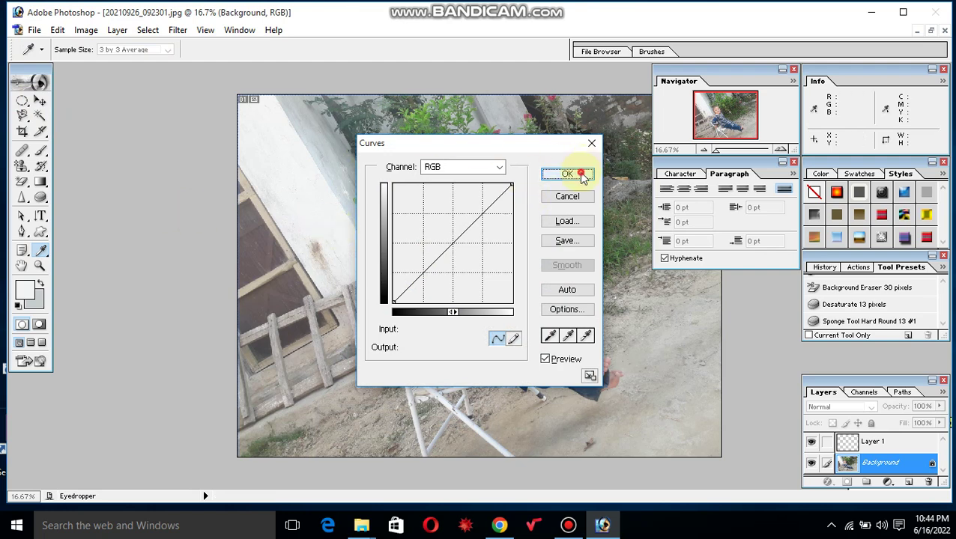
Step: Switch between Crop and Elliptical Marquee, ending on the Move tool (V)
click(23, 131)
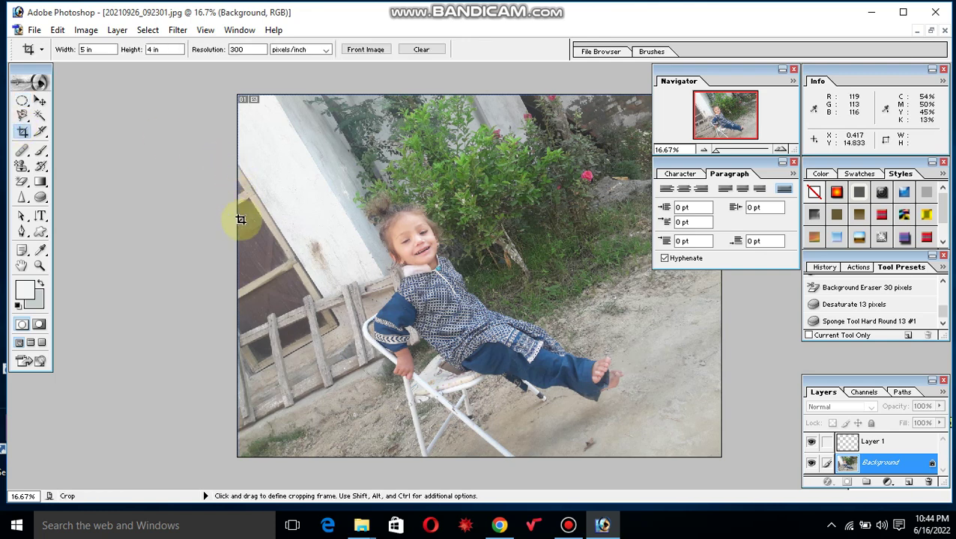
key(m)
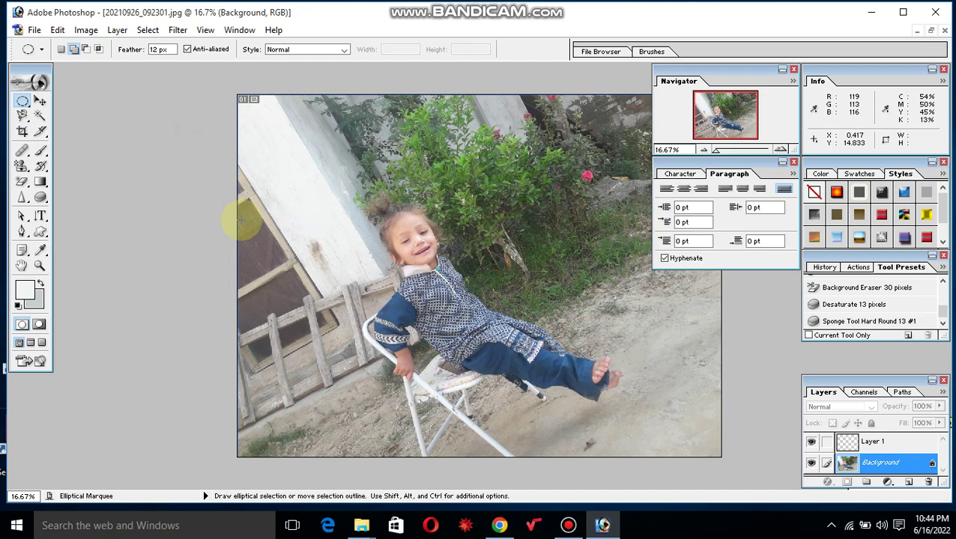
click(22, 101)
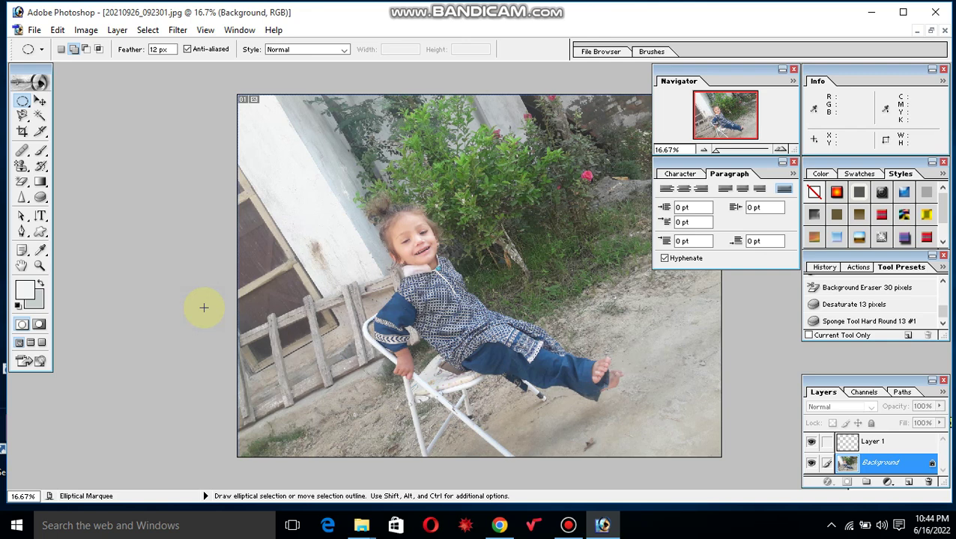
key(v)
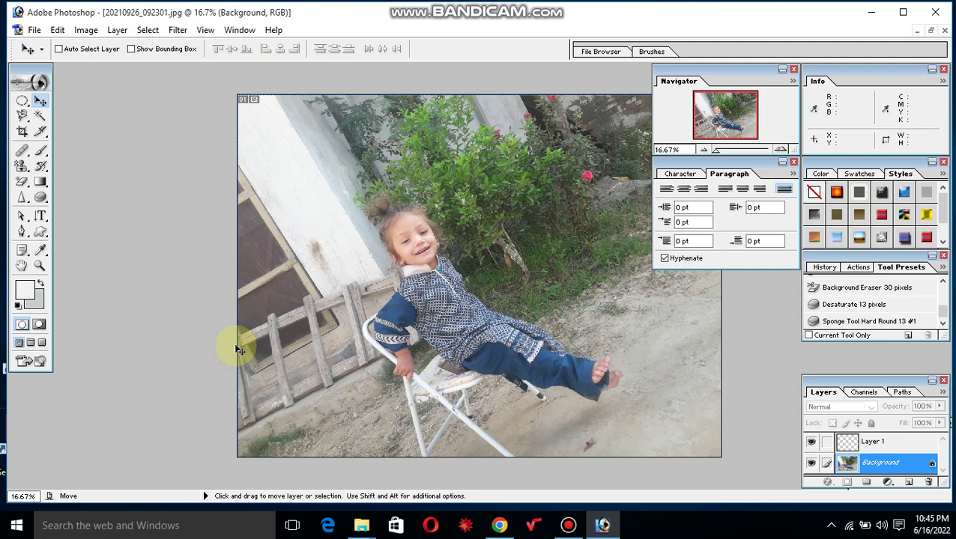
Step: Try the Magnetic Lasso (L), then switch to the Magic Wand (W)
key(l)
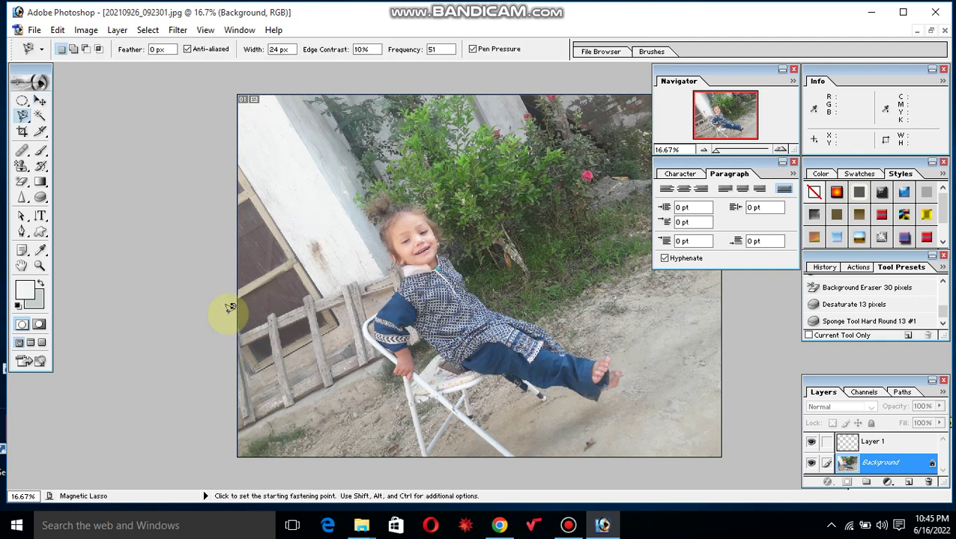
click(24, 116)
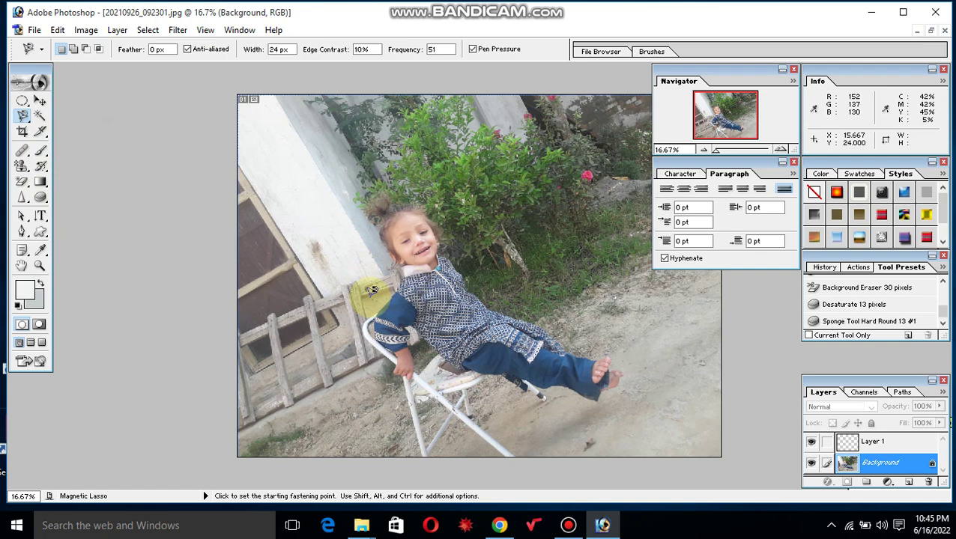
key(w)
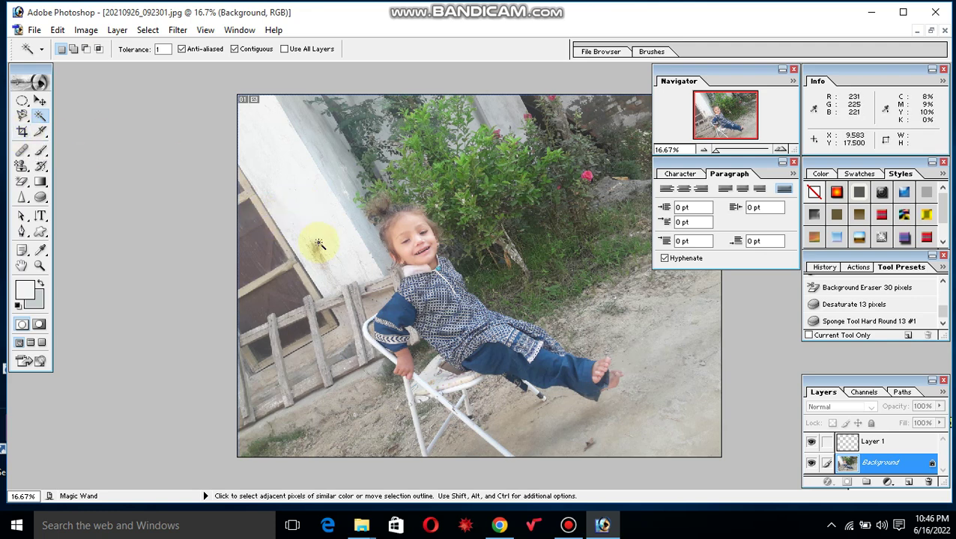
Step: Pass through the Brush and Move tools, ending on the Crop tool (C)
click(40, 153)
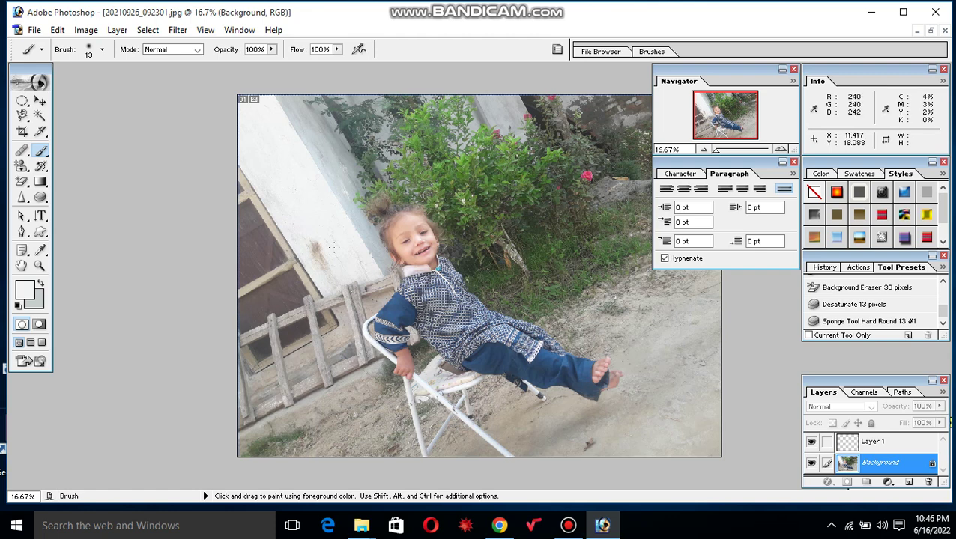
key(v)
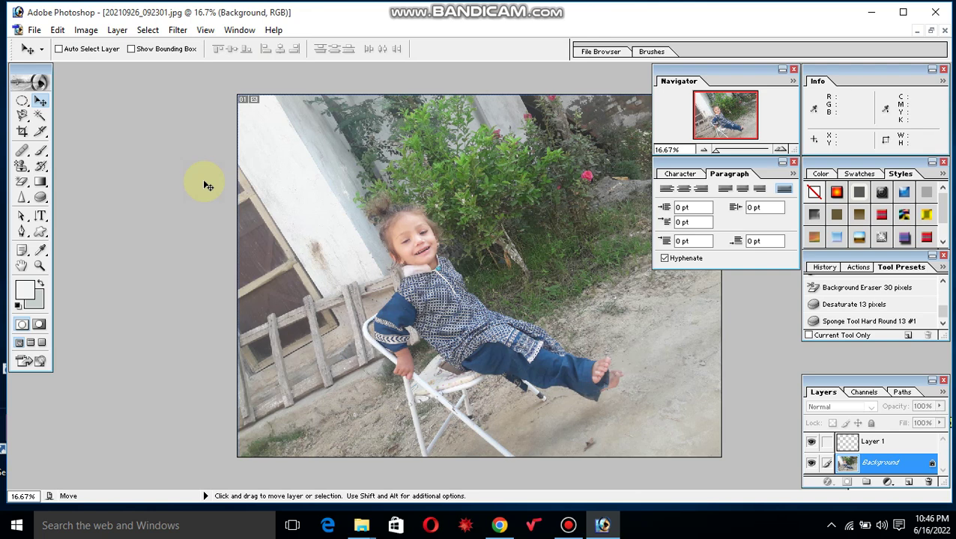
key(c)
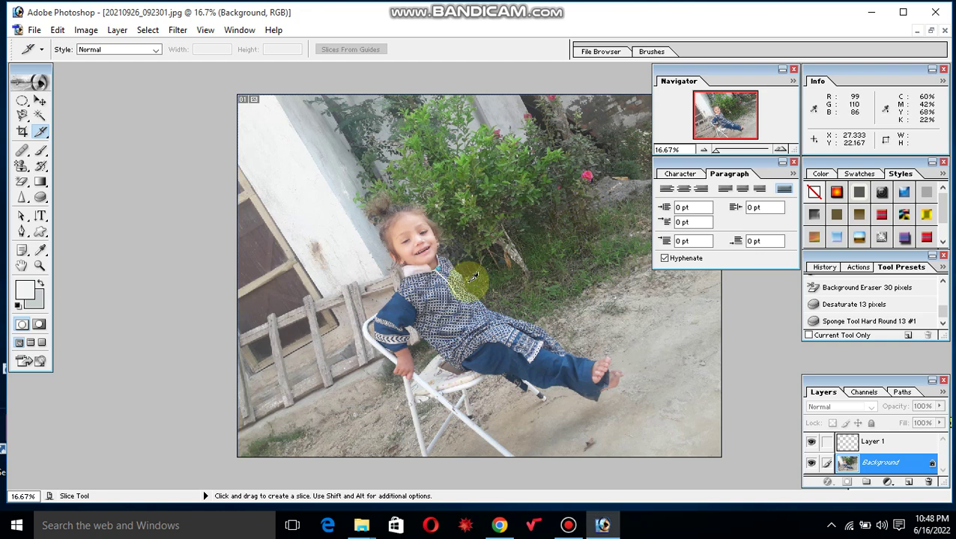
click(23, 132)
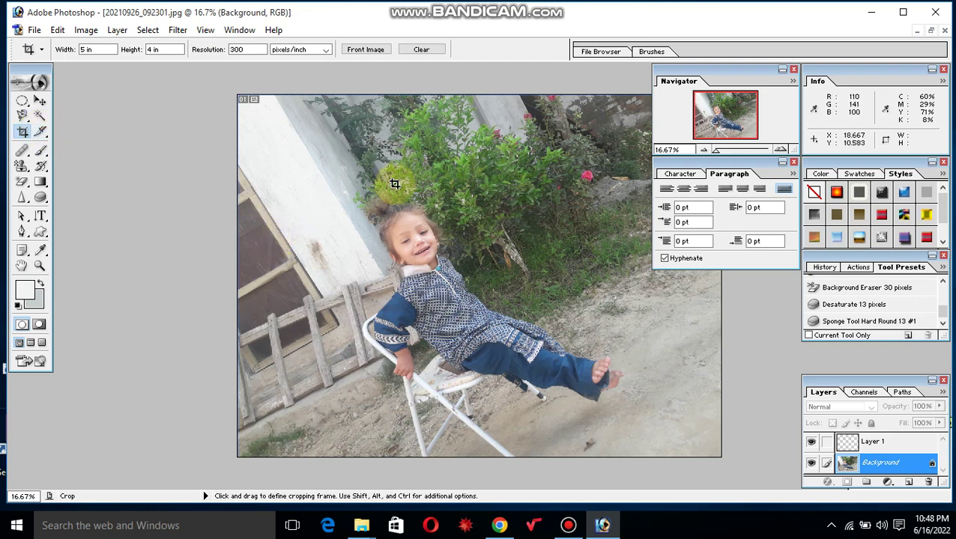
key(k)
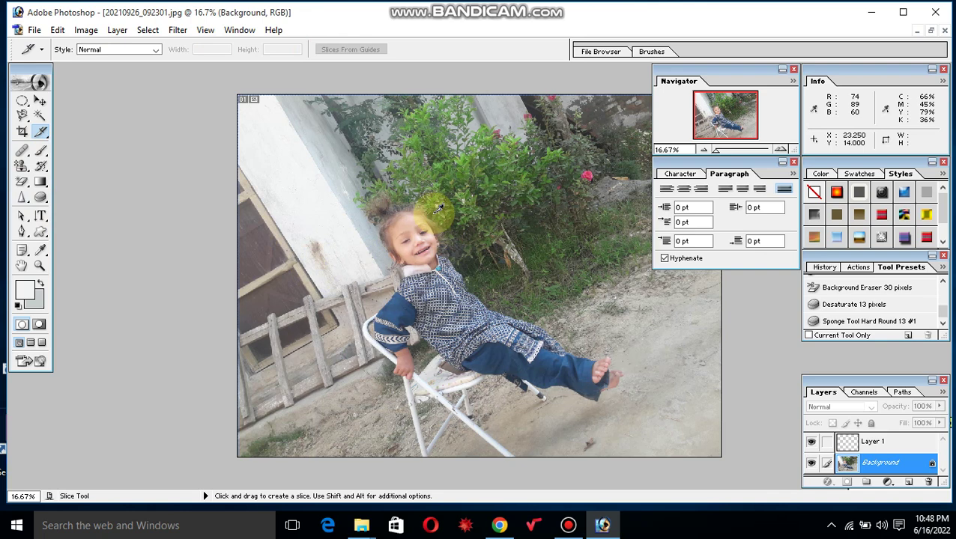
Step: Try the Healing Brush (J), then switch to the Brush tool (B)
key(j)
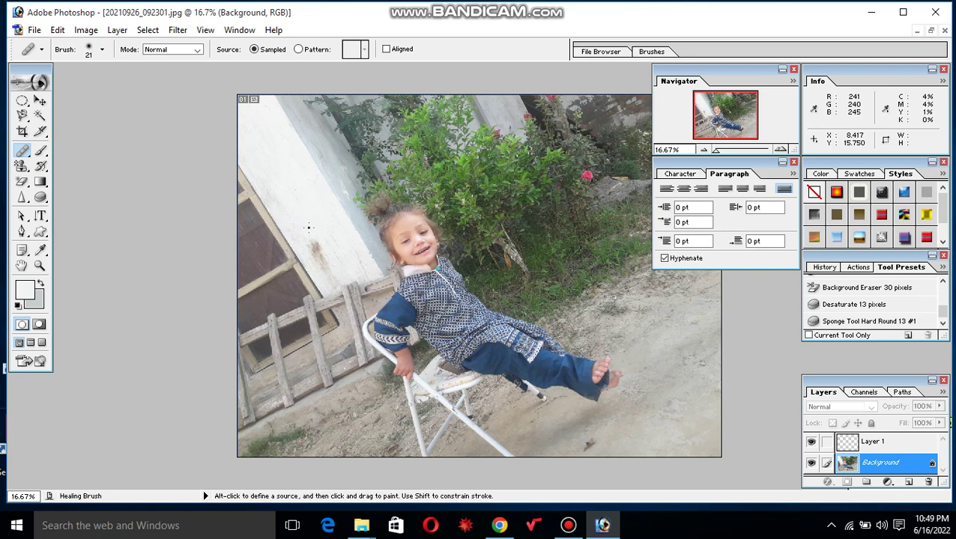
key(b)
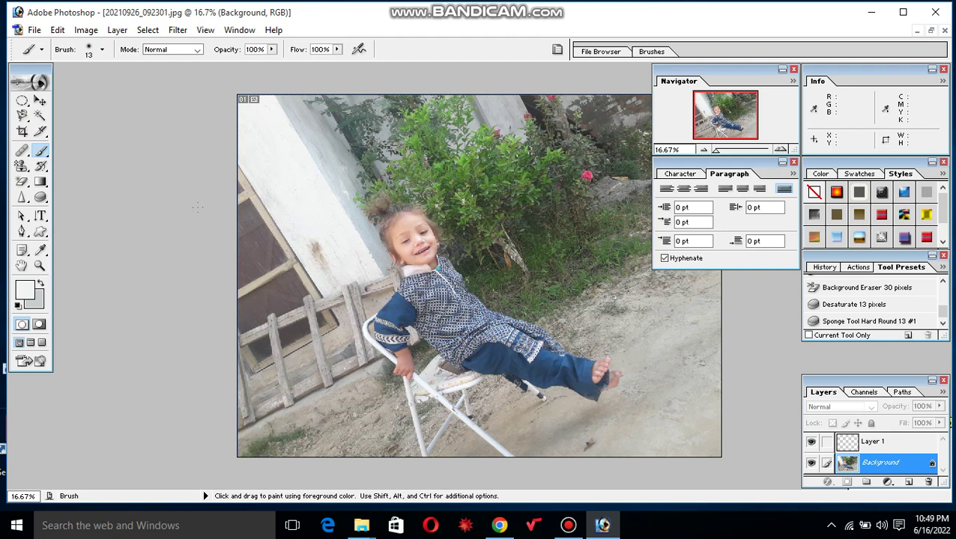
Step: Switch to the Pattern Stamp tool with the S shortcut
key(s)
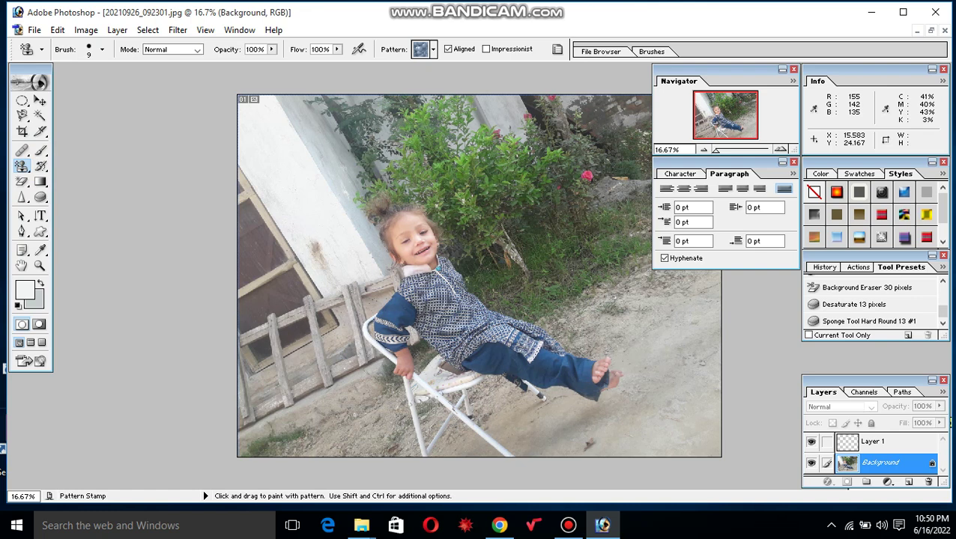
Step: Cycle through History Brush (Y) and Magic Eraser (E), ending on the Linear Gradient (G)
key(y)
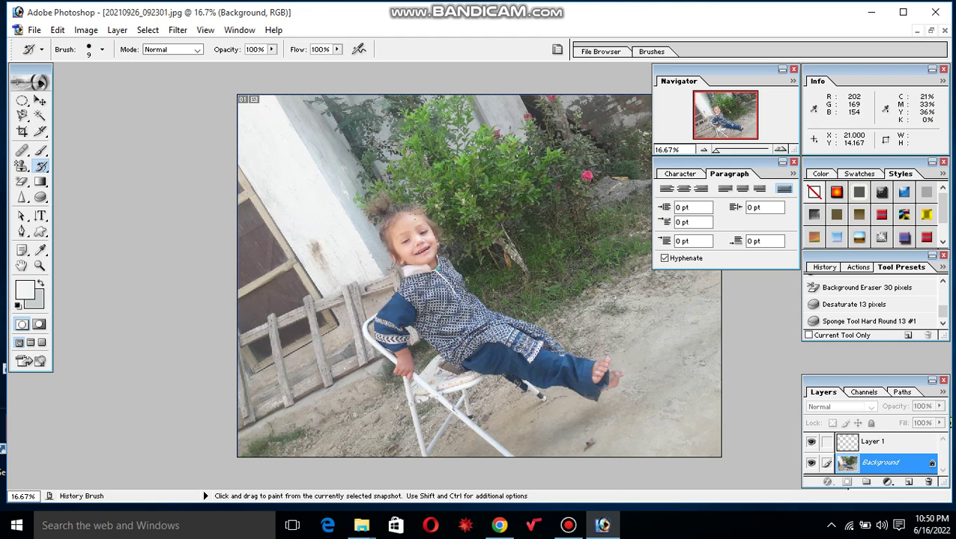
key(e)
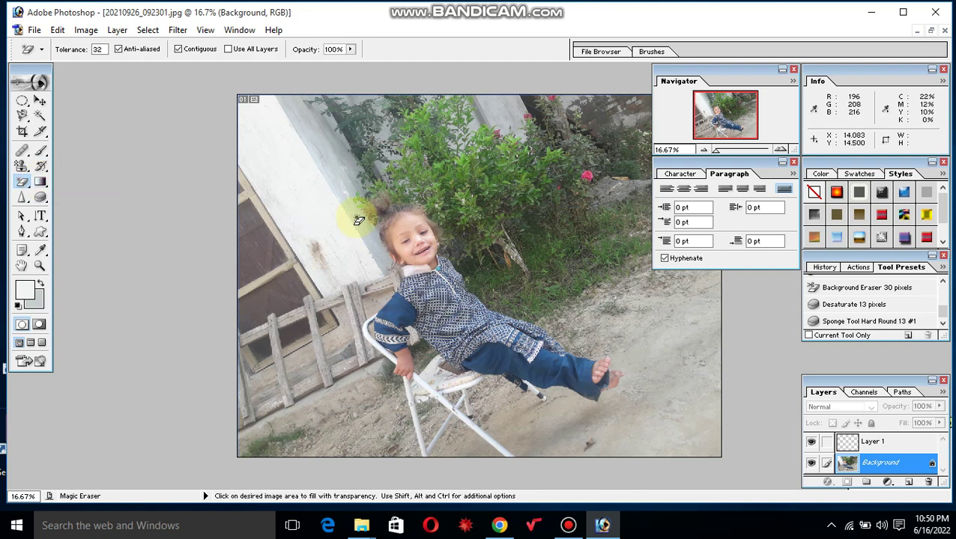
key(g)
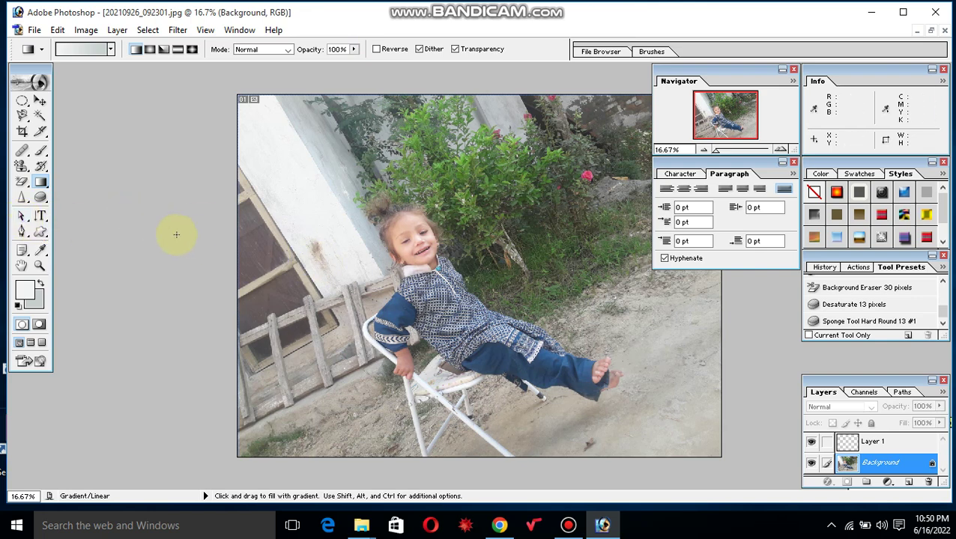
Step: Cycle through Direct Selection and Sharpen, ending on the Sponge in Desaturate mode, 50% flow
key(a)
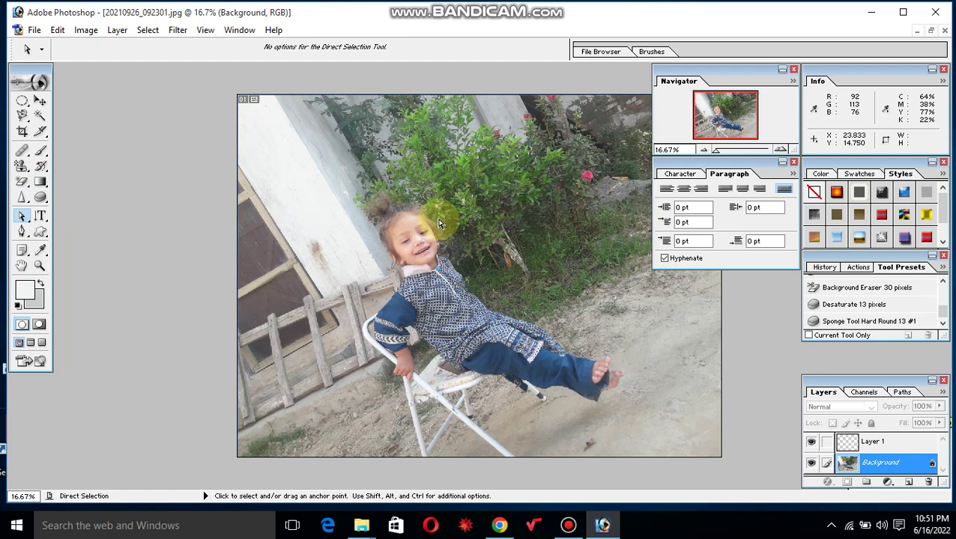
key(r)
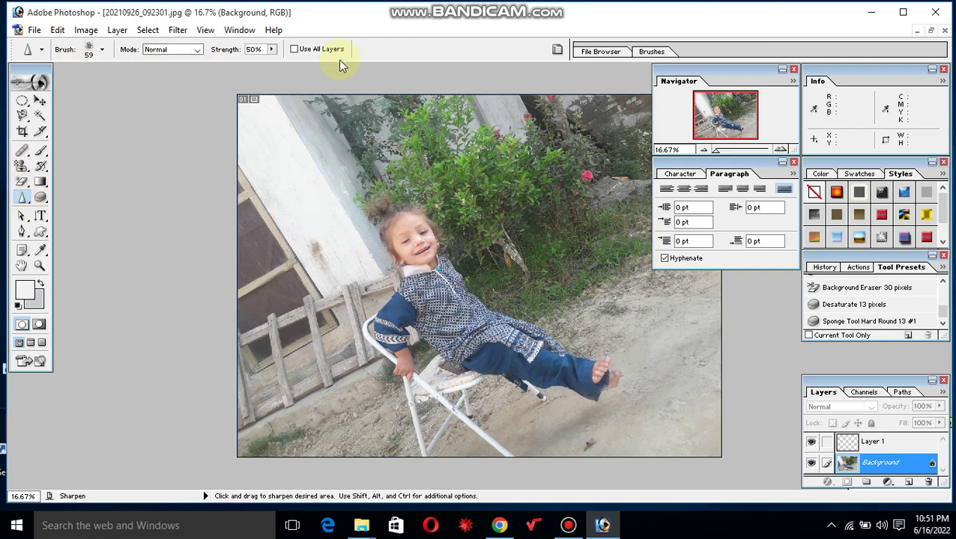
click(40, 201)
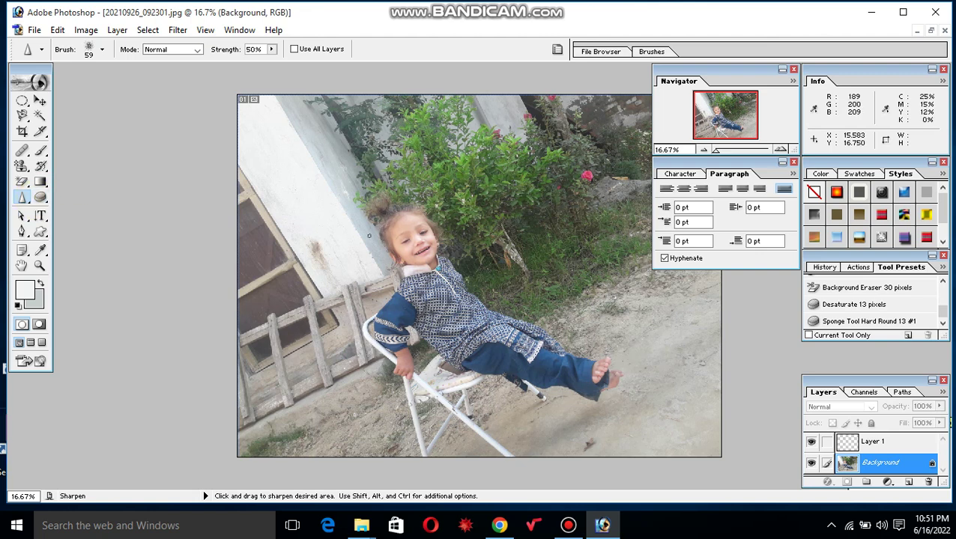
key(o)
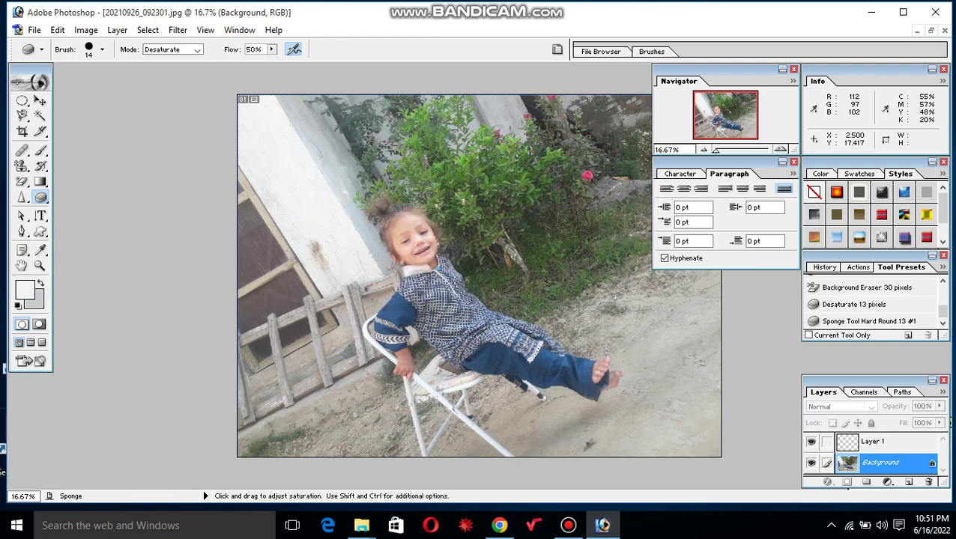
Step: Pass through Direct Selection and Vertical Type, ending on the Pen tool with auto add/delete
key(a)
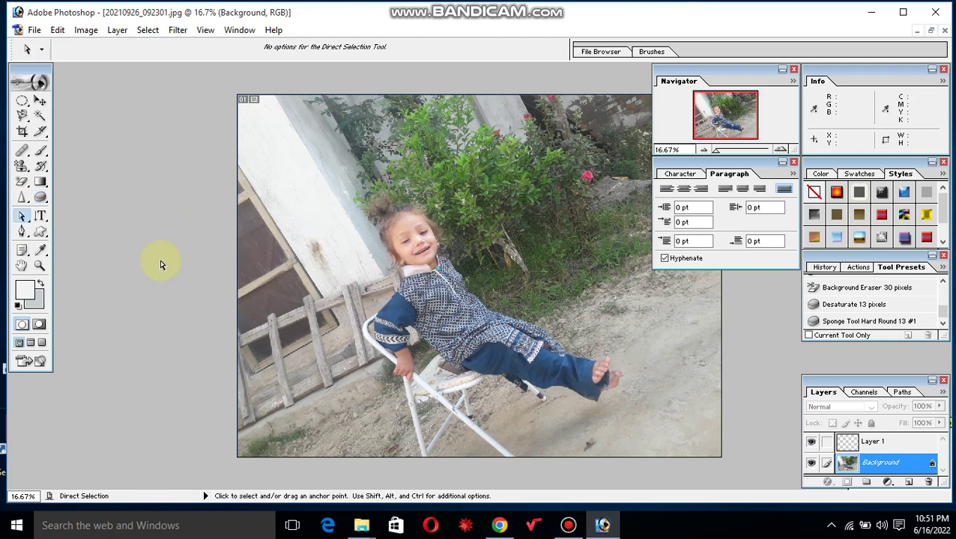
click(21, 218)
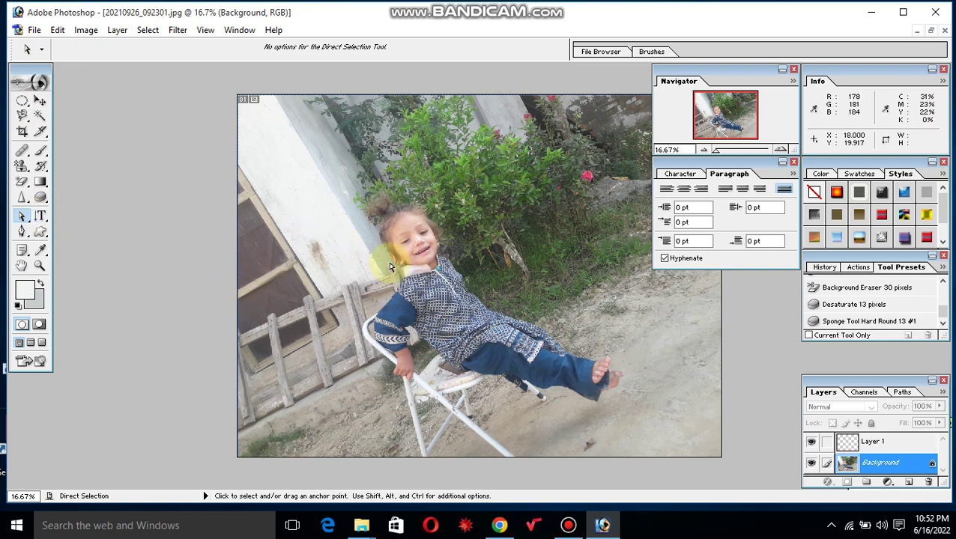
key(t)
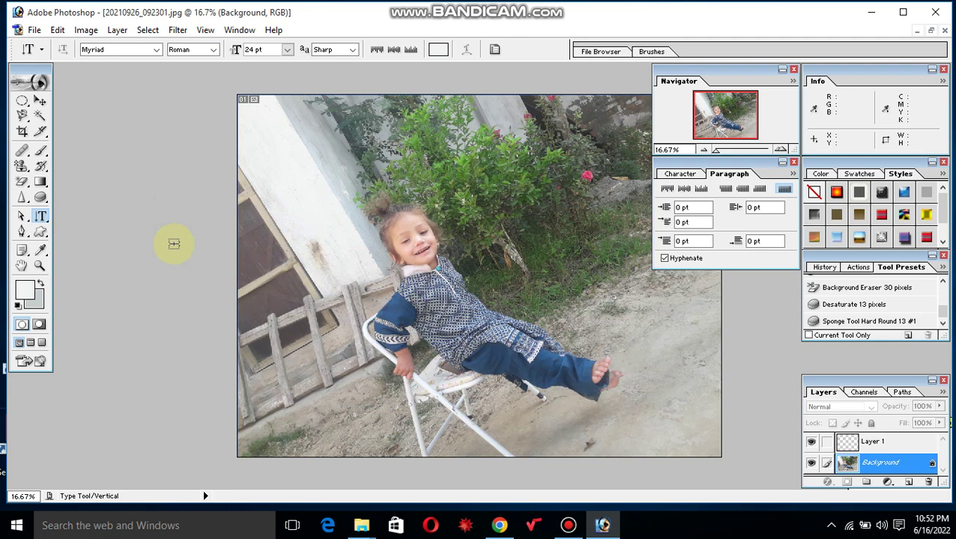
key(p)
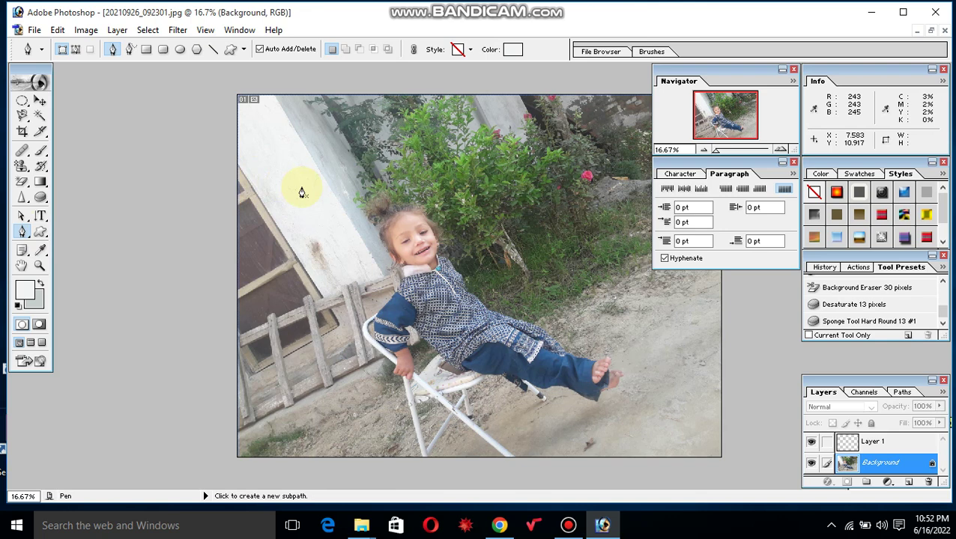
Step: Cycle Custom Shape (U) and Notes (N), ending on the Eyedropper with 3 by 3 Average
key(u)
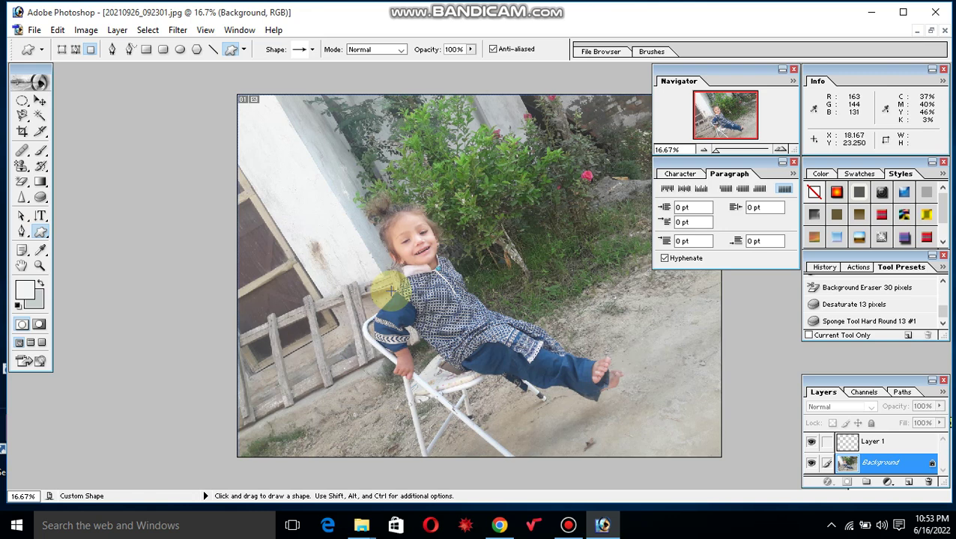
key(n)
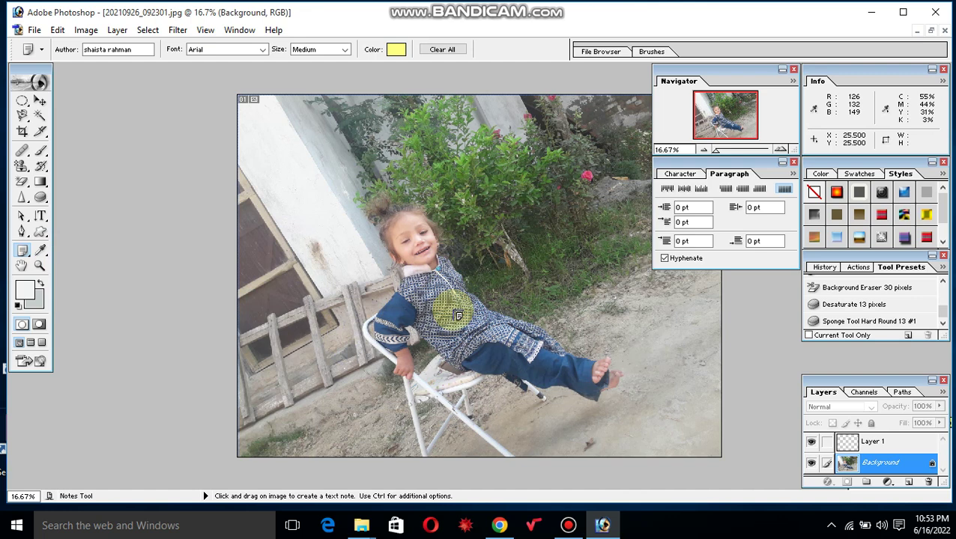
key(i)
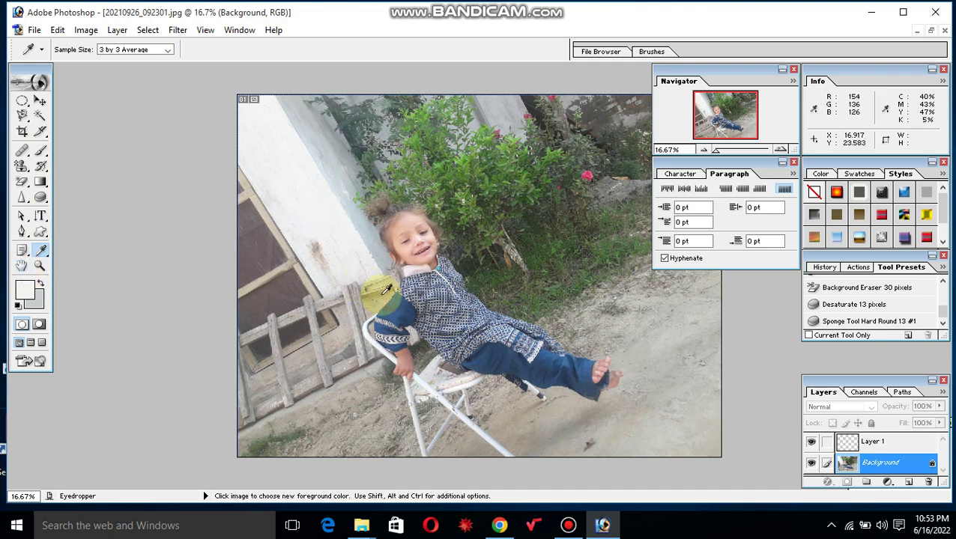
Step: Sample the colour of the child's head, then switch via the Hand tool to Zoom
click(397, 206)
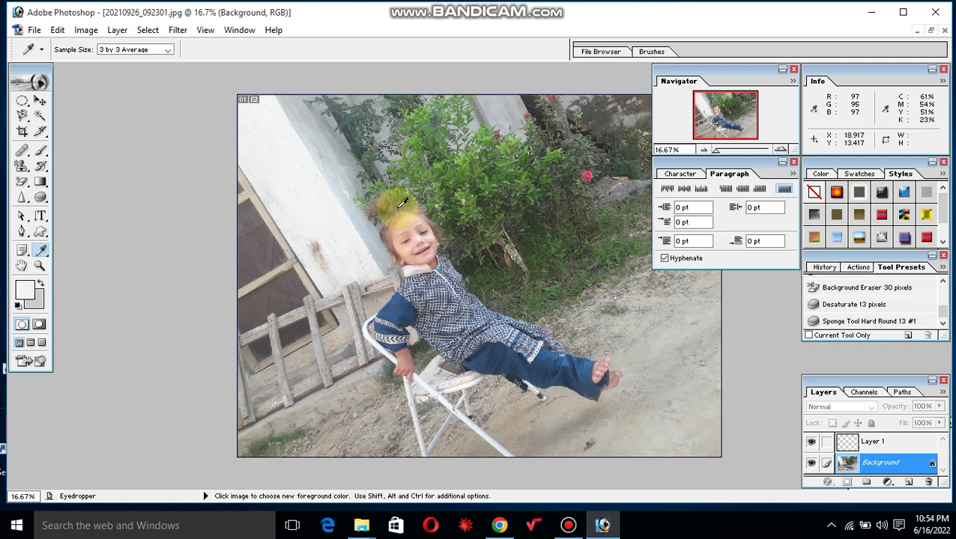
key(h)
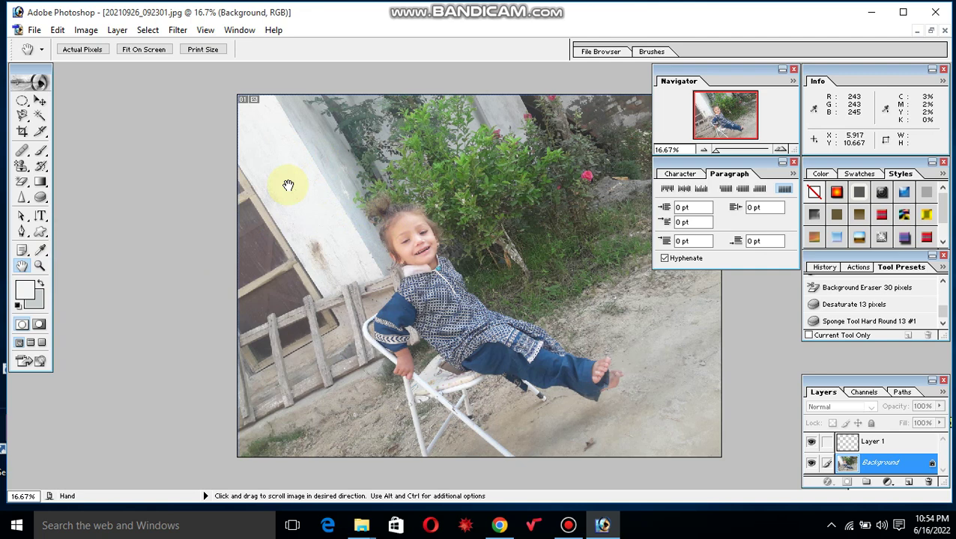
key(z)
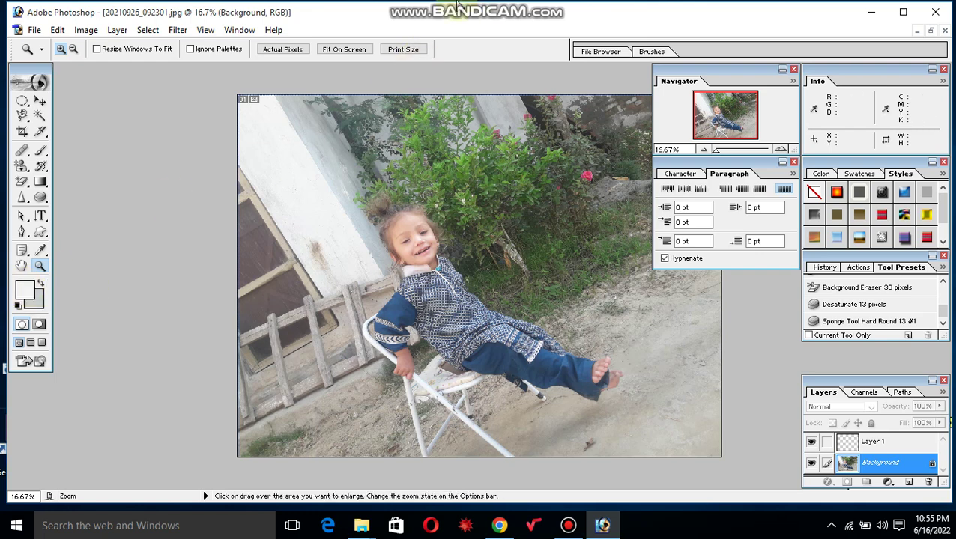
Step: Toggle the foreground and background colours several times, ending with grey as foreground
click(178, 249)
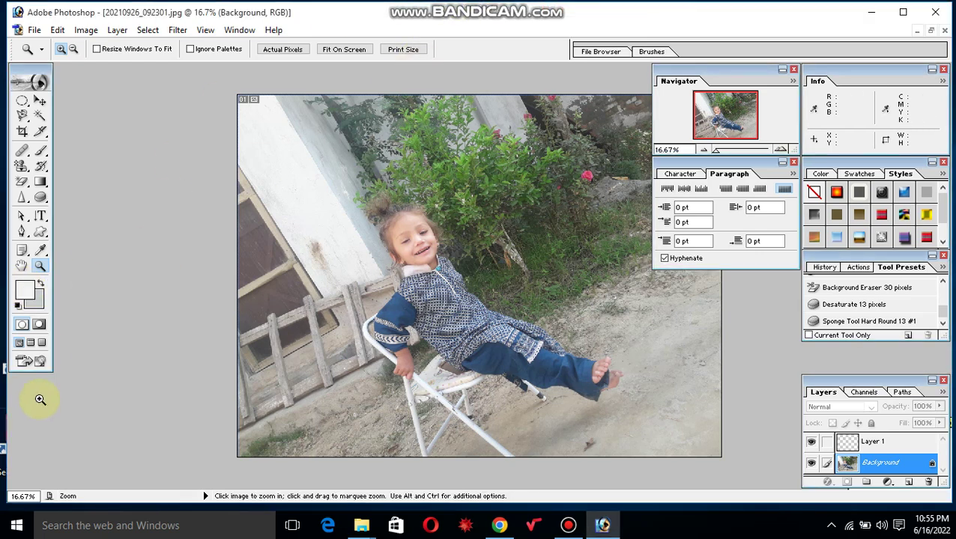
click(42, 289)
click(42, 289)
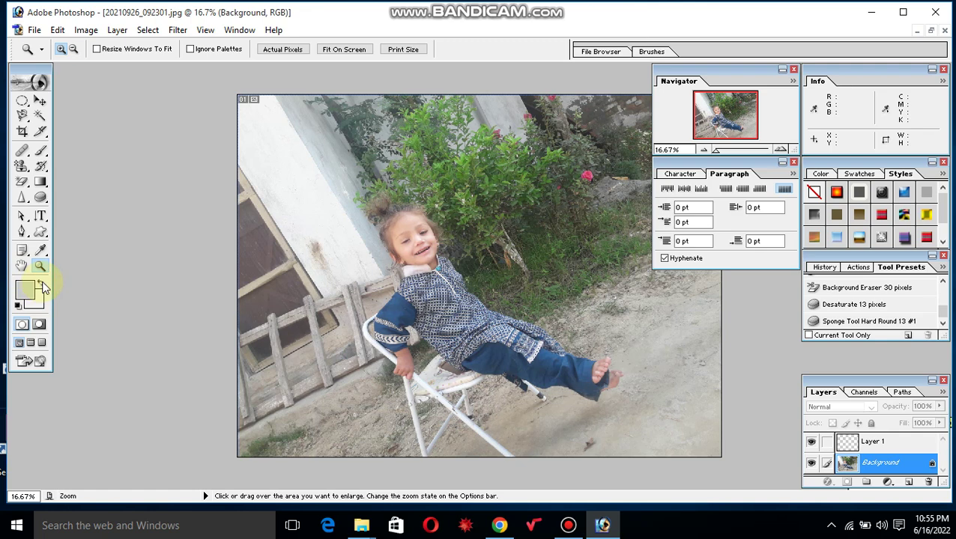
click(42, 289)
click(41, 289)
click(41, 289)
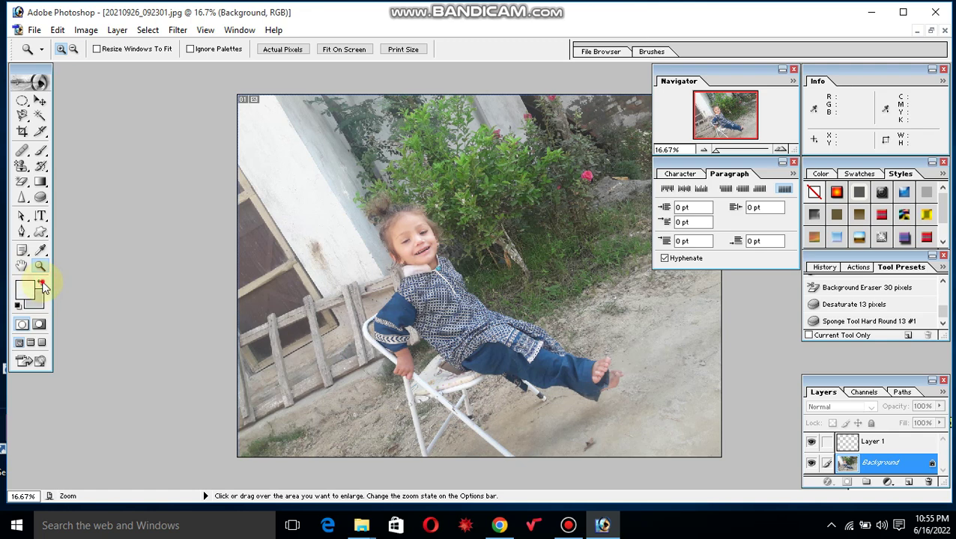
click(41, 289)
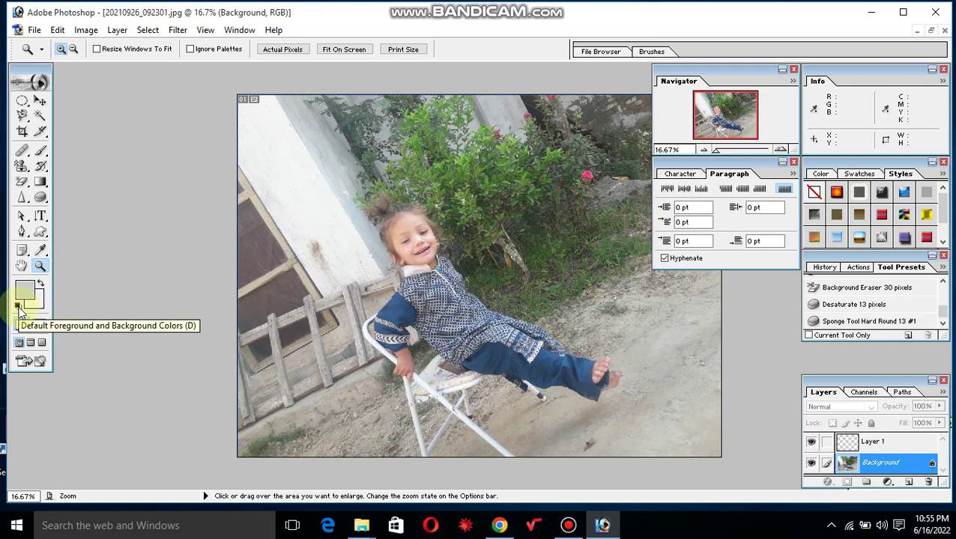
Step: Reset the default colours, swap them, and dismiss the Custom Colors book, leaving a pale yellow foreground
click(20, 311)
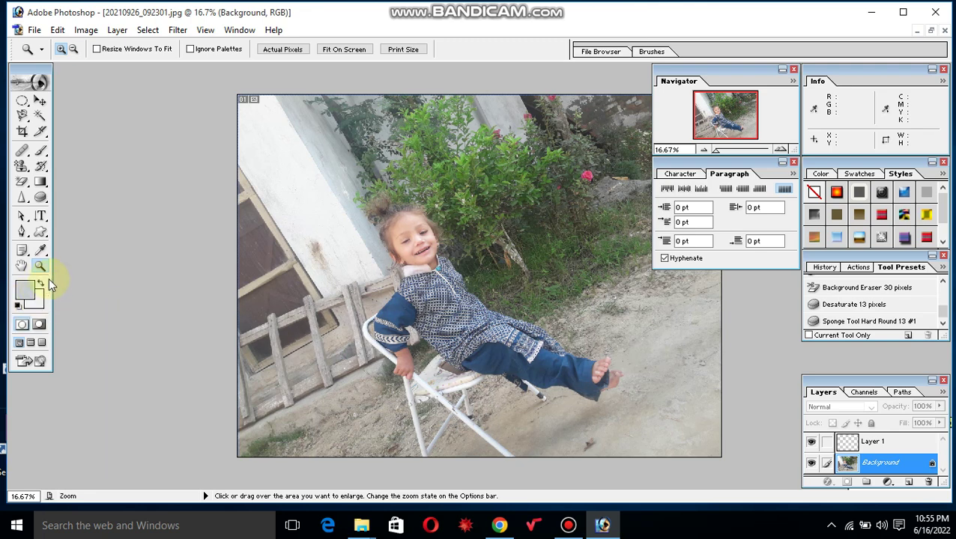
click(41, 283)
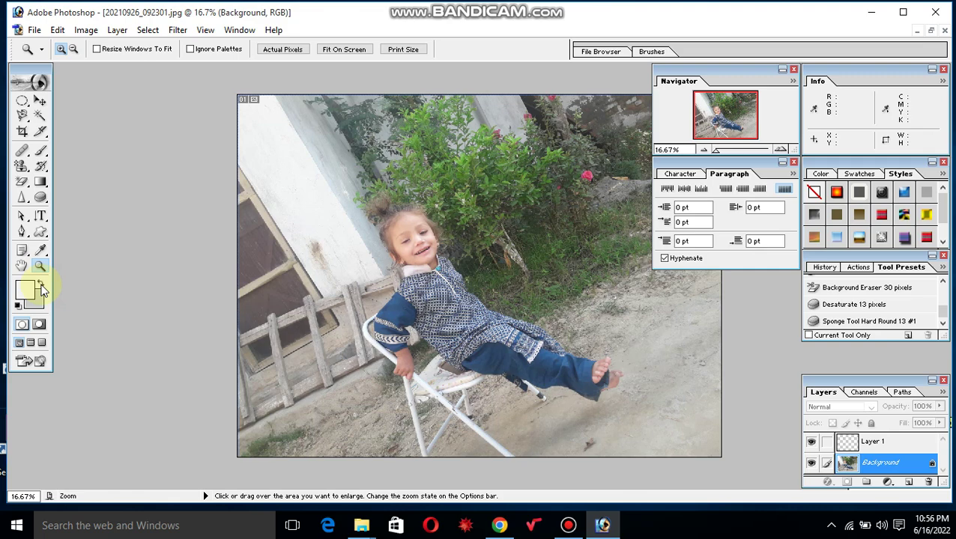
click(41, 301)
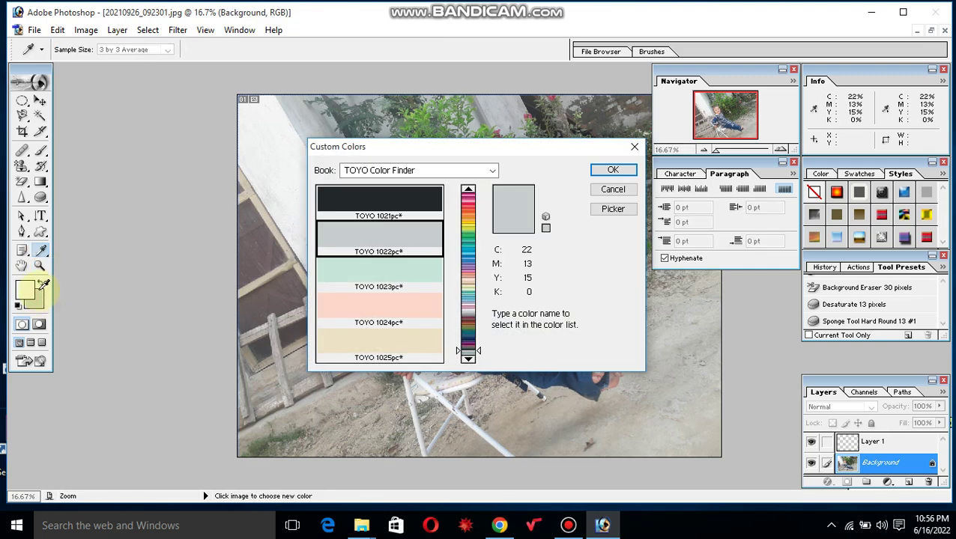
click(614, 170)
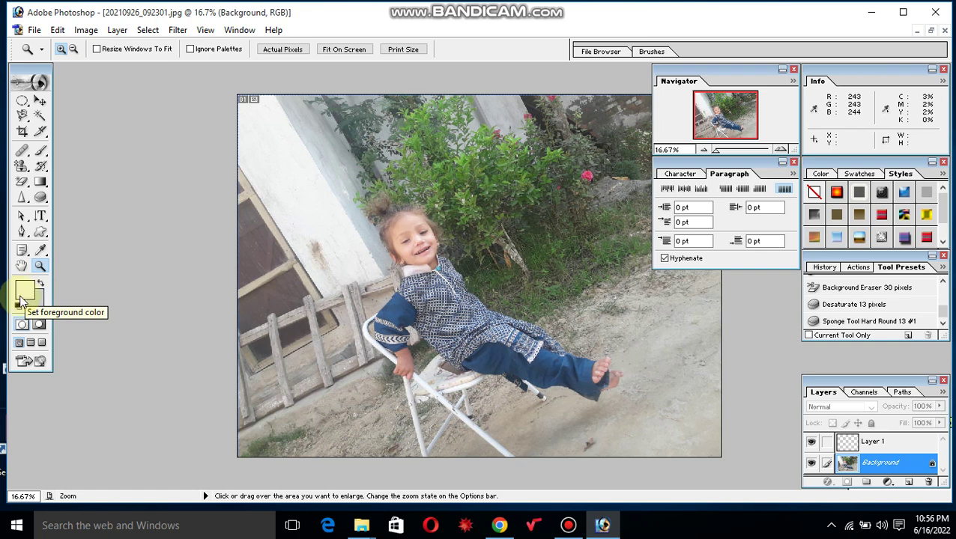
Step: Reset the default colours and set the background colour to a pink shade
click(18, 309)
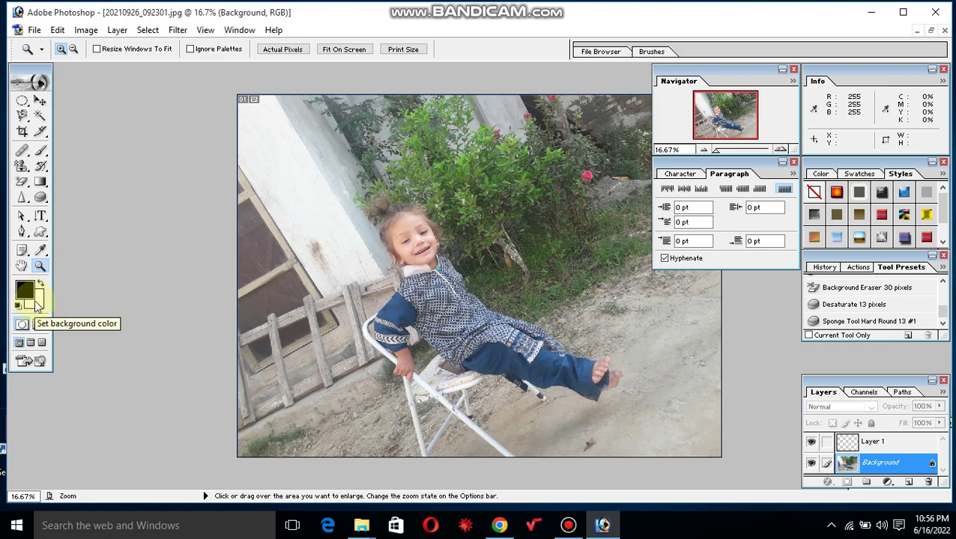
click(41, 301)
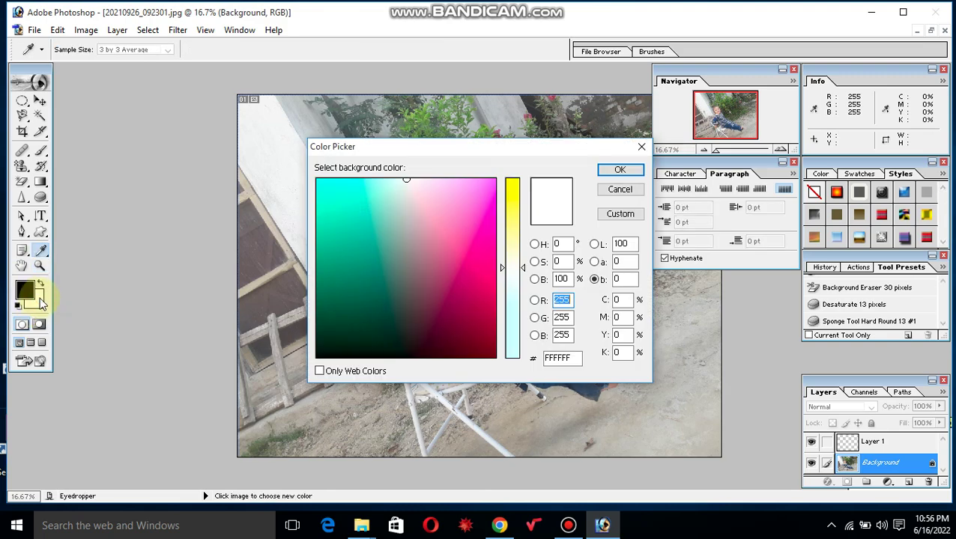
drag(466, 220, 459, 232)
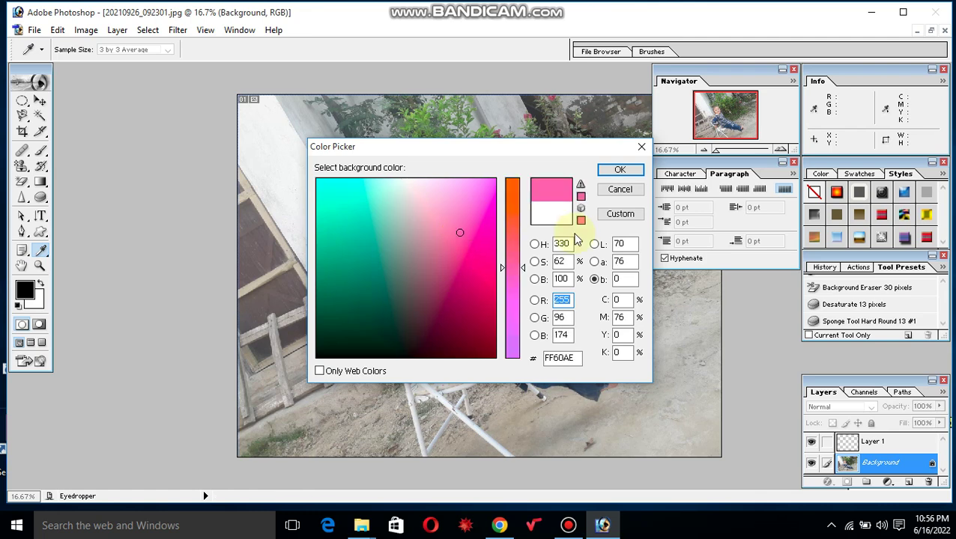
click(621, 171)
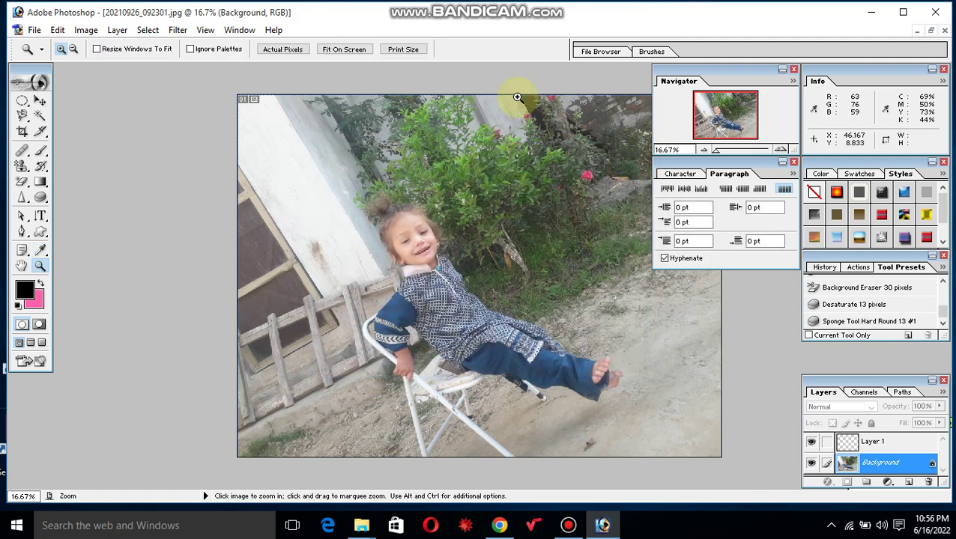
Step: Swap pink to the foreground and set the background colour to teal 009C7A
click(41, 286)
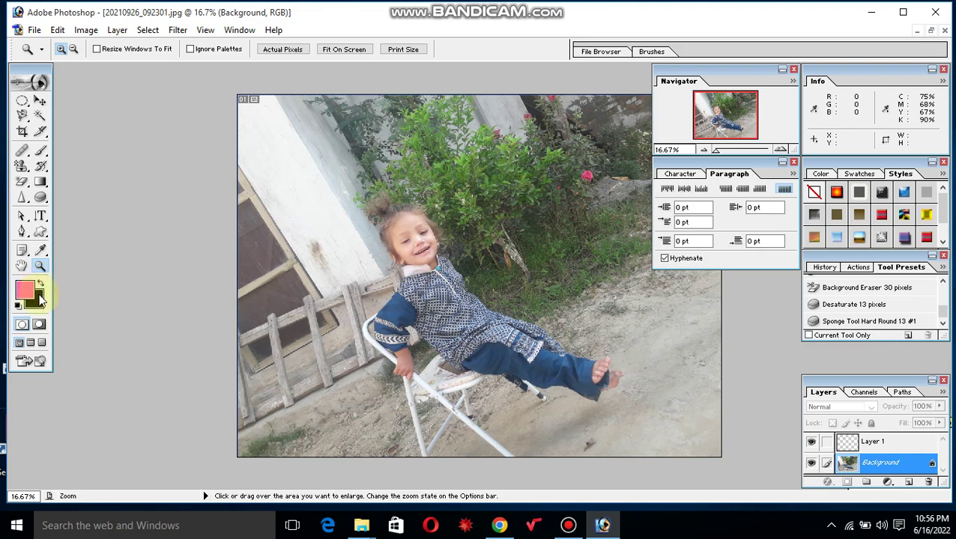
click(39, 300)
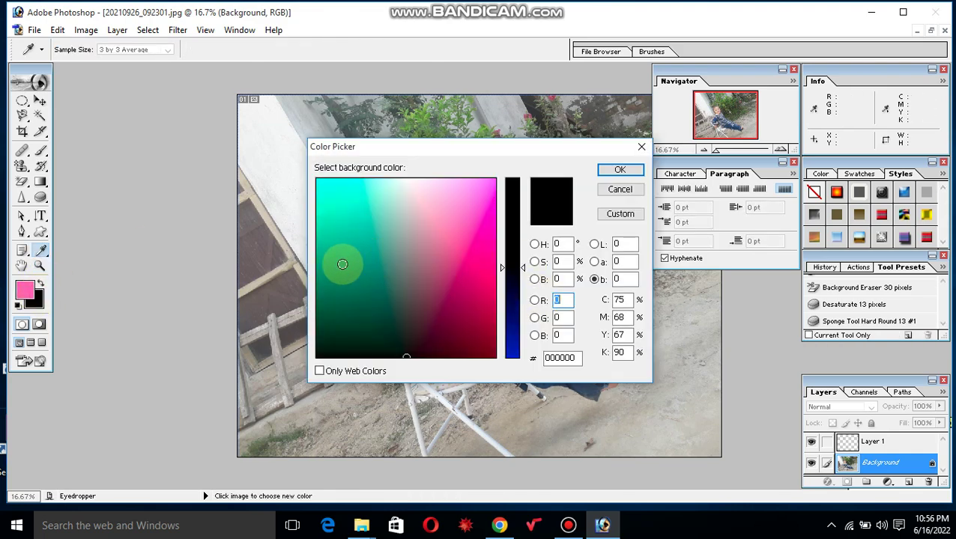
click(342, 264)
click(619, 172)
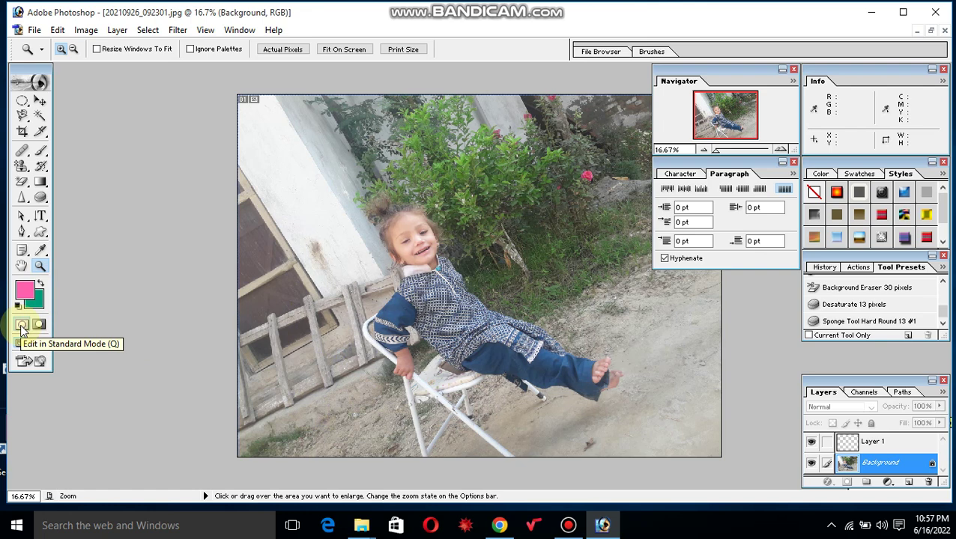
click(39, 328)
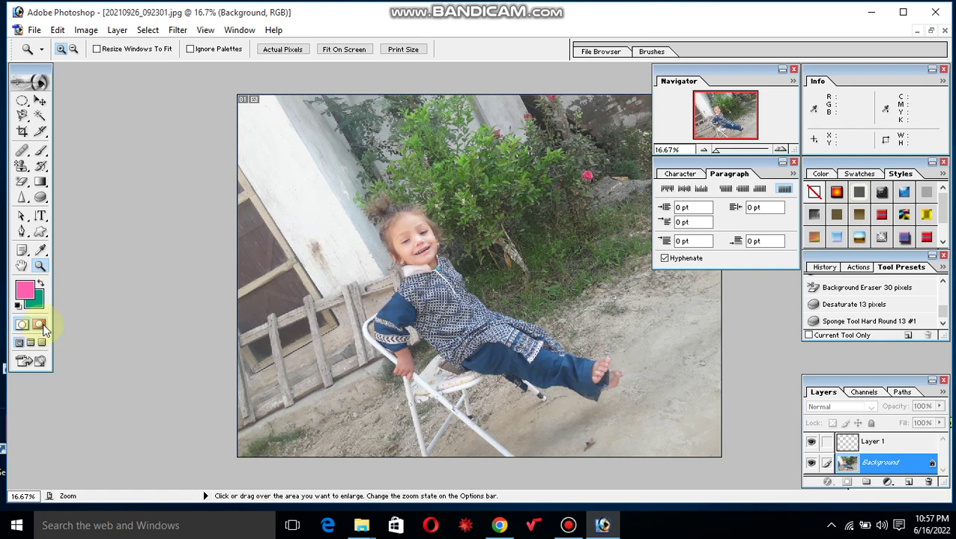
click(21, 326)
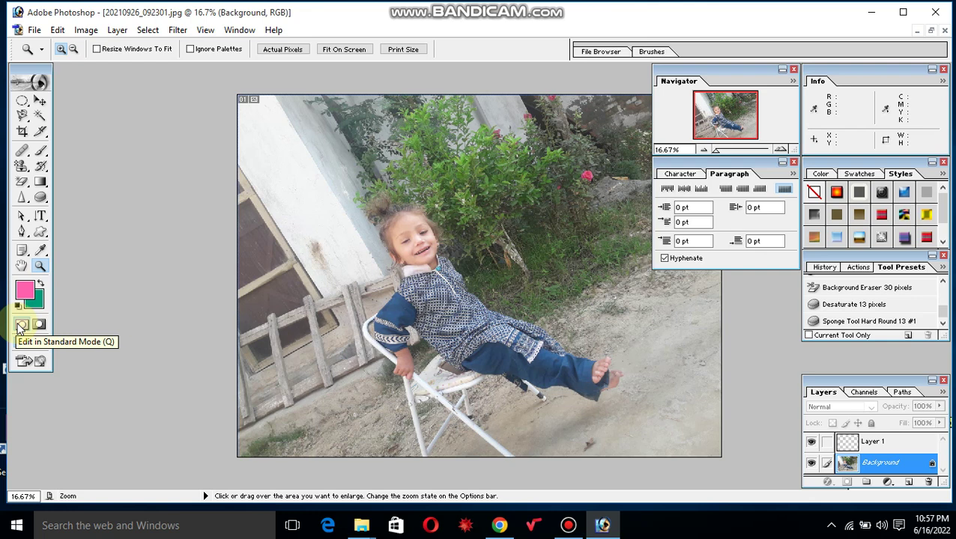
click(40, 326)
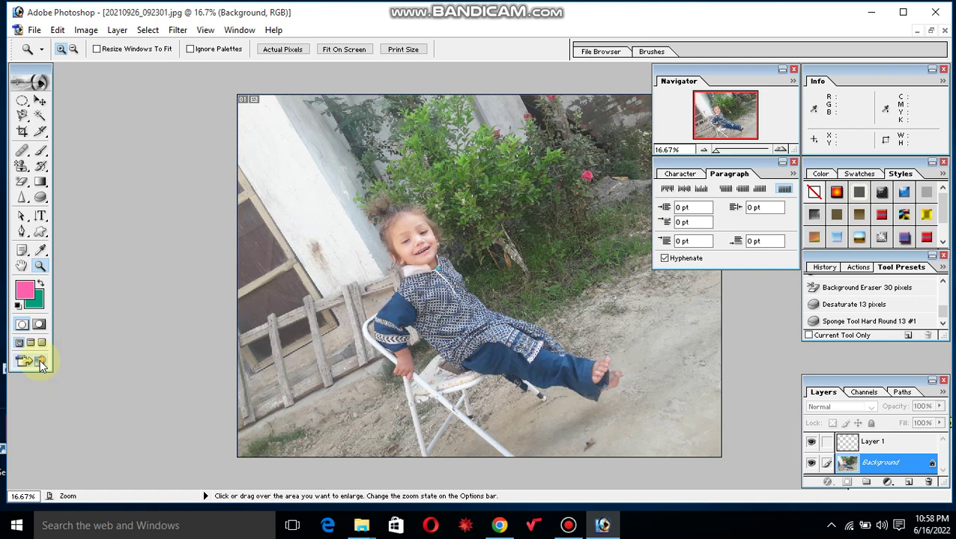
Step: Send the child photo to ImageReady, then jump it back to Photoshop
click(23, 363)
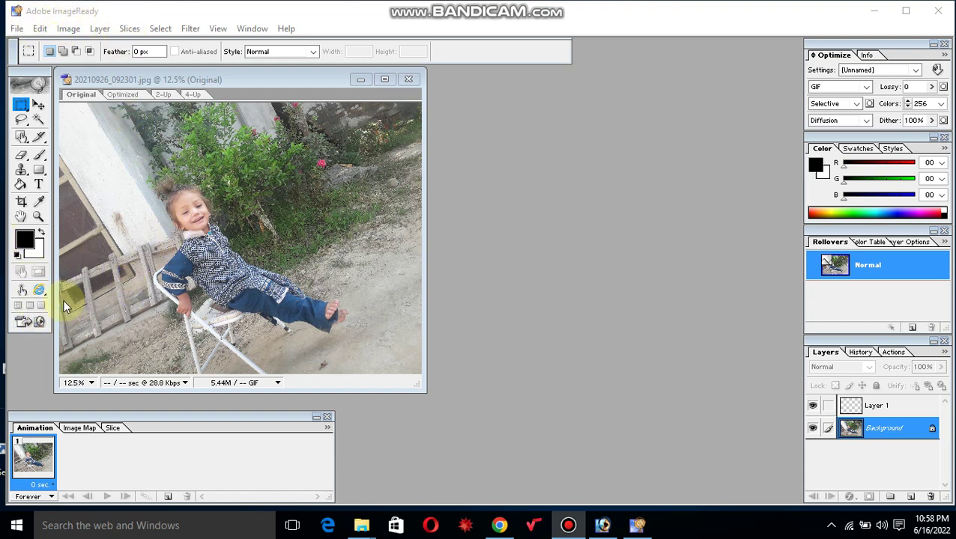
click(23, 324)
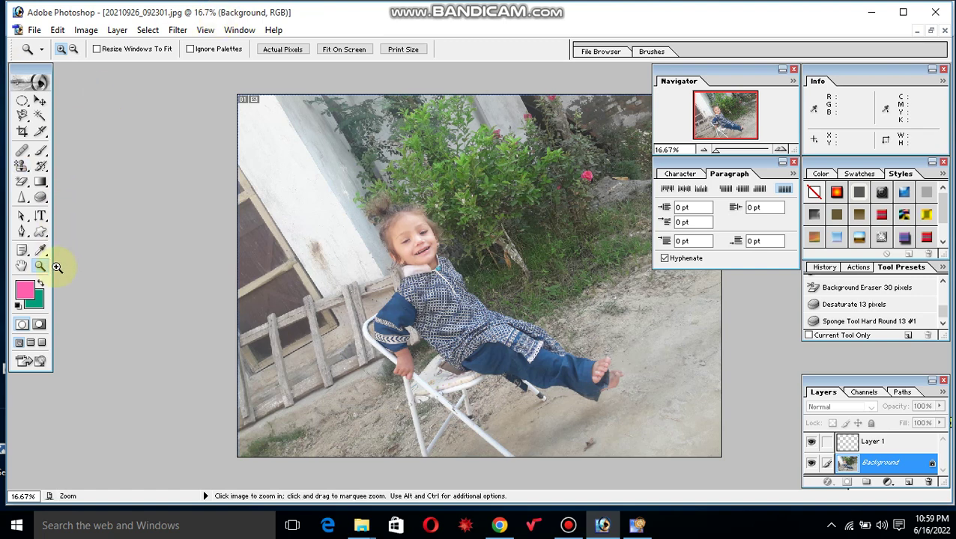
Step: Cycle through Full Screen with Menu Bar and Full Screen, returning to Standard Screen Mode
click(22, 345)
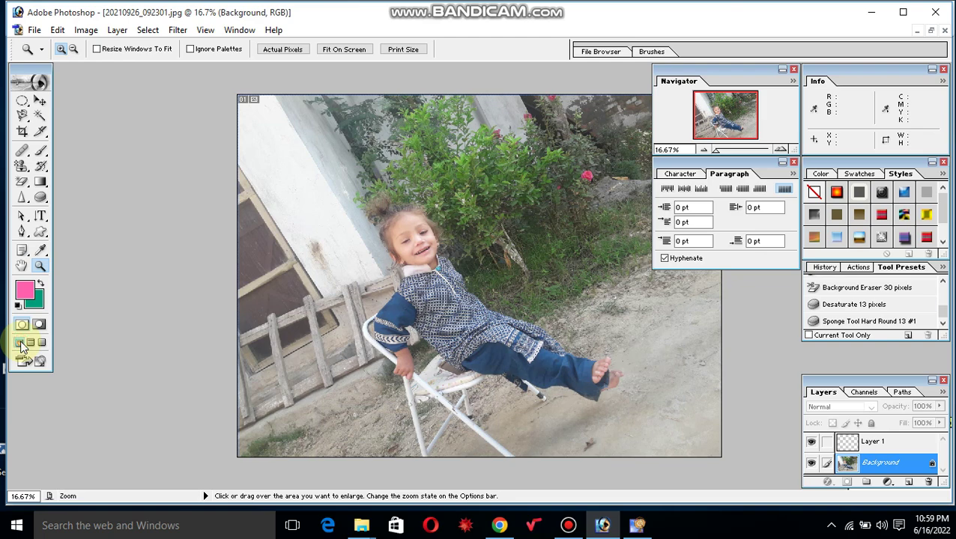
click(30, 345)
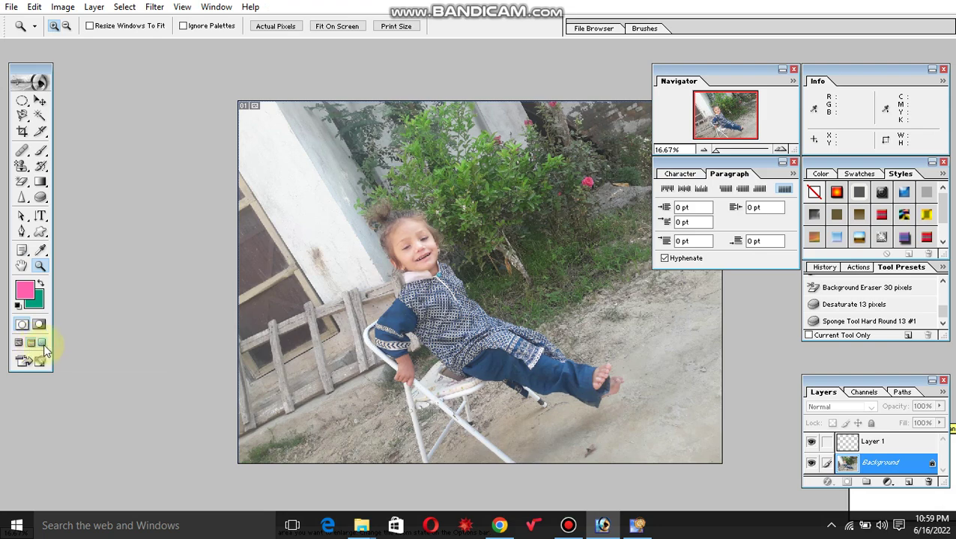
click(43, 345)
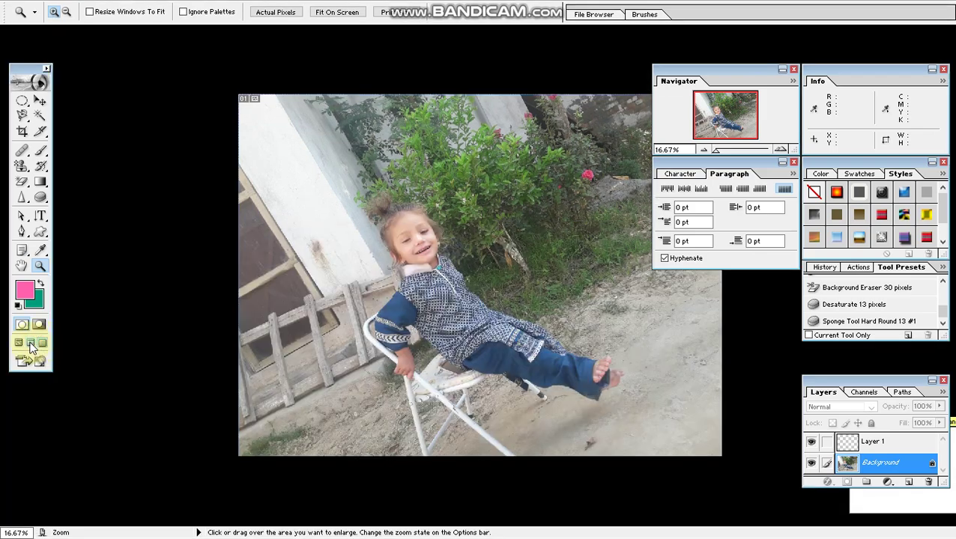
click(30, 345)
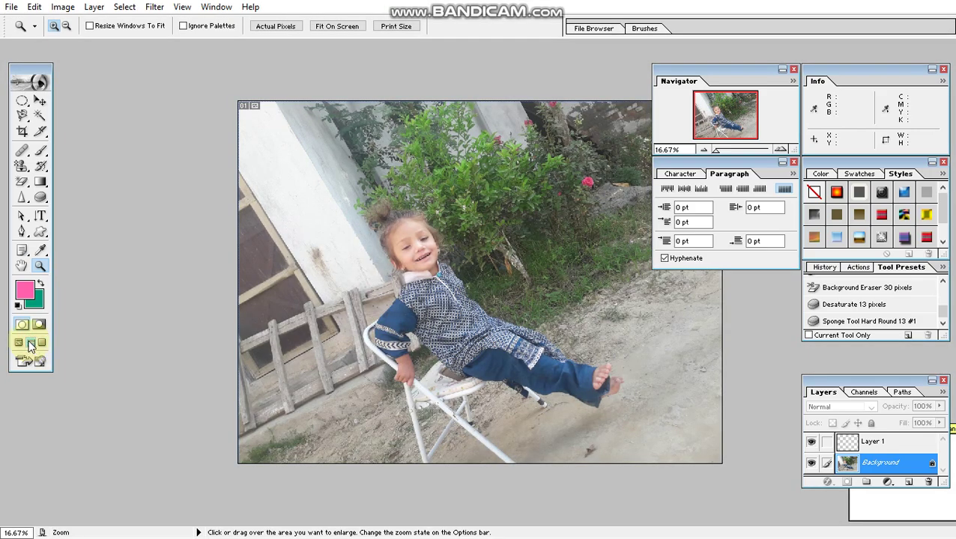
click(20, 348)
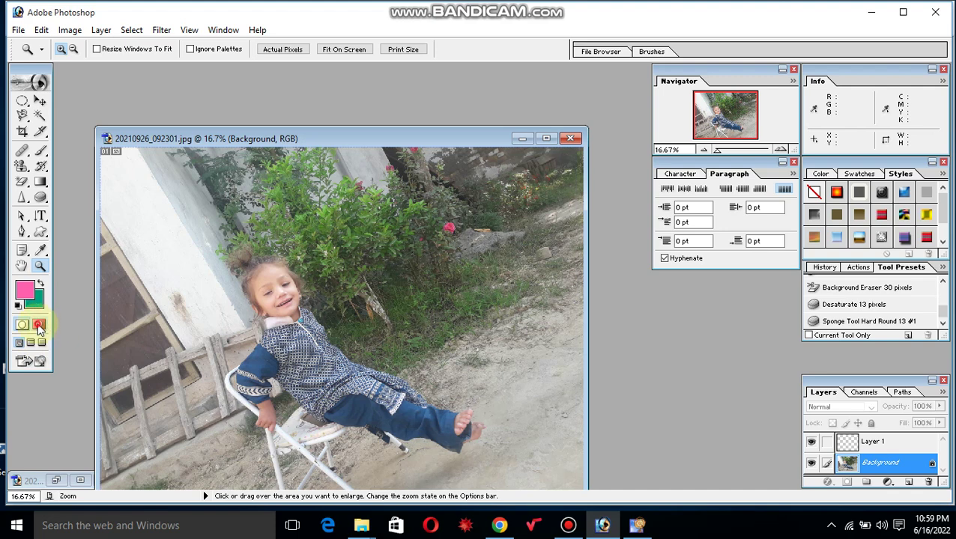
Step: Switch to Quick Mask mode and zoom in repeatedly on the bush
click(38, 325)
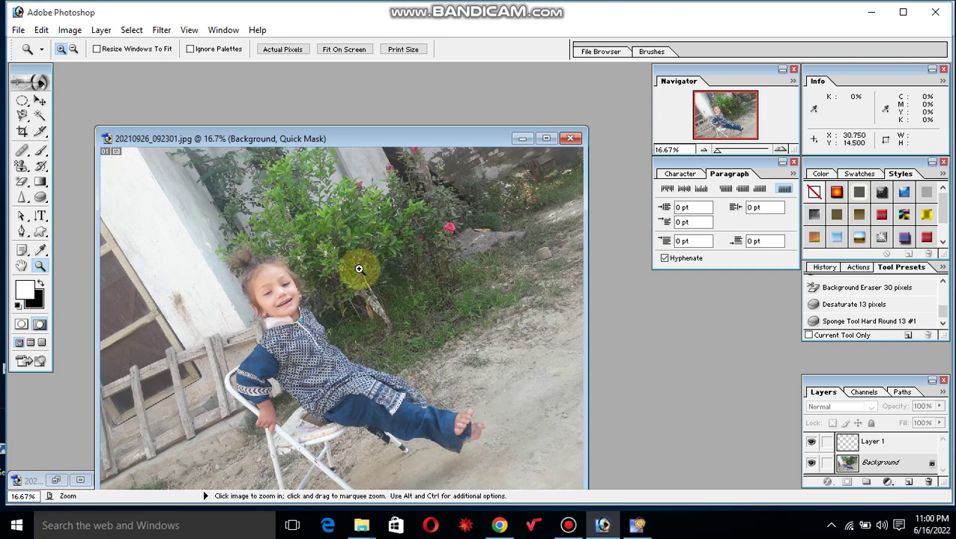
click(451, 199)
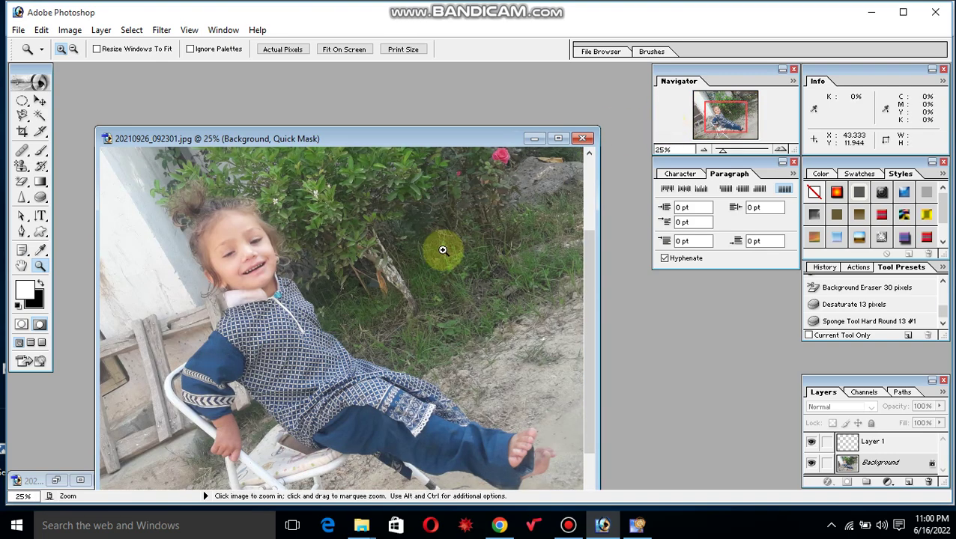
click(345, 275)
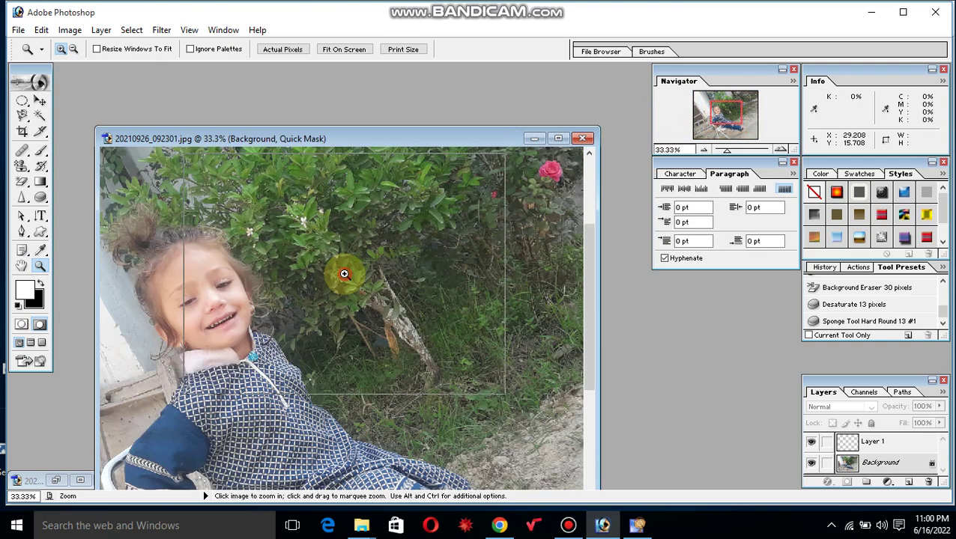
click(345, 275)
click(344, 274)
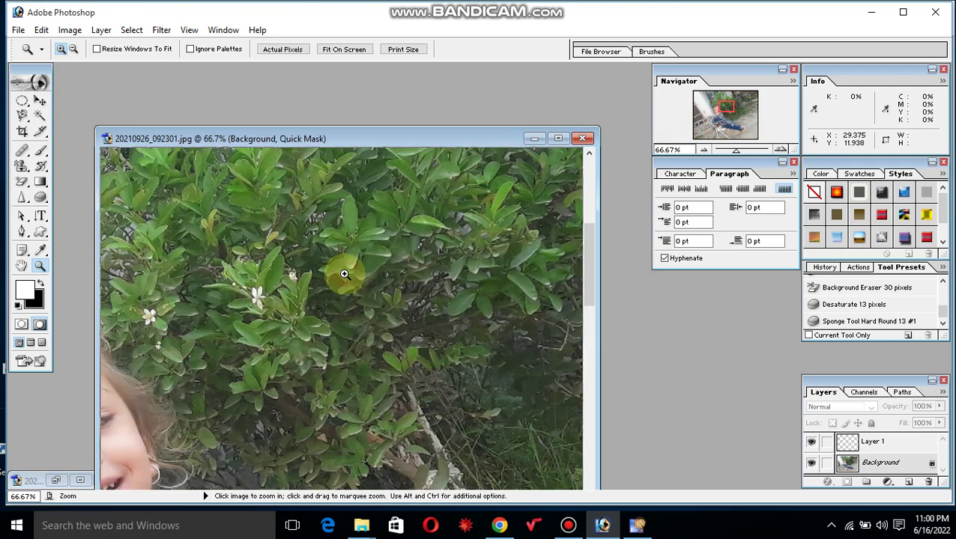
click(345, 274)
click(345, 274)
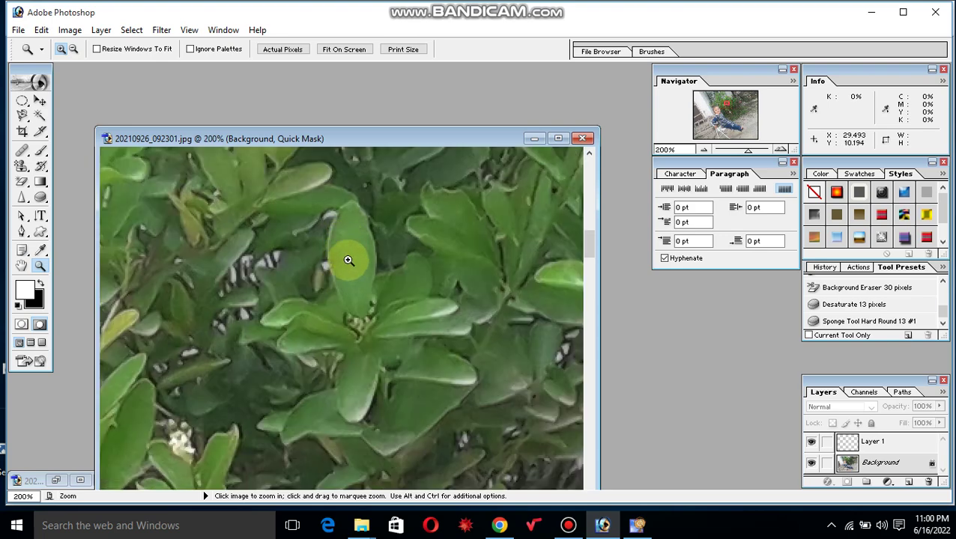
Step: Keep magnifying the leaf detail until the view reaches 1600%
click(348, 260)
click(348, 260)
click(348, 260)
click(348, 260)
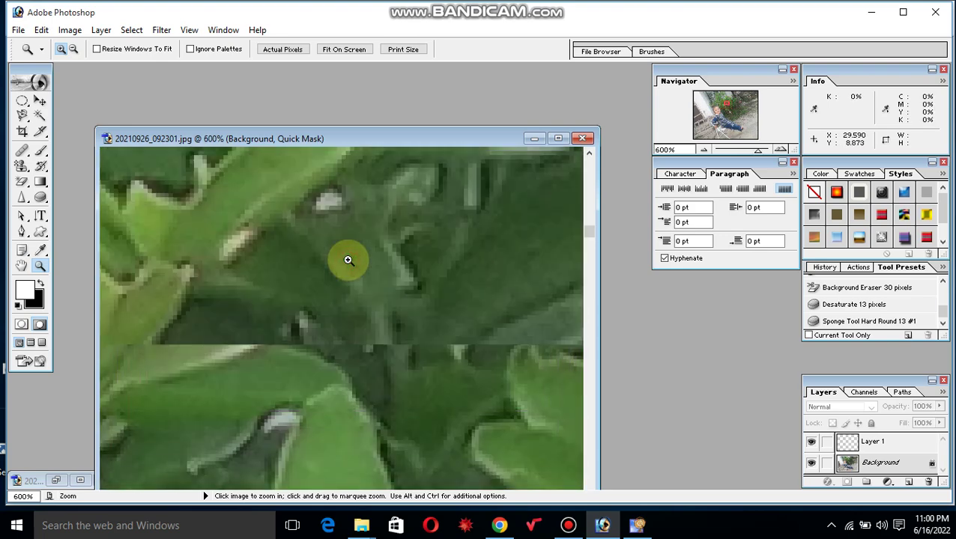
click(348, 260)
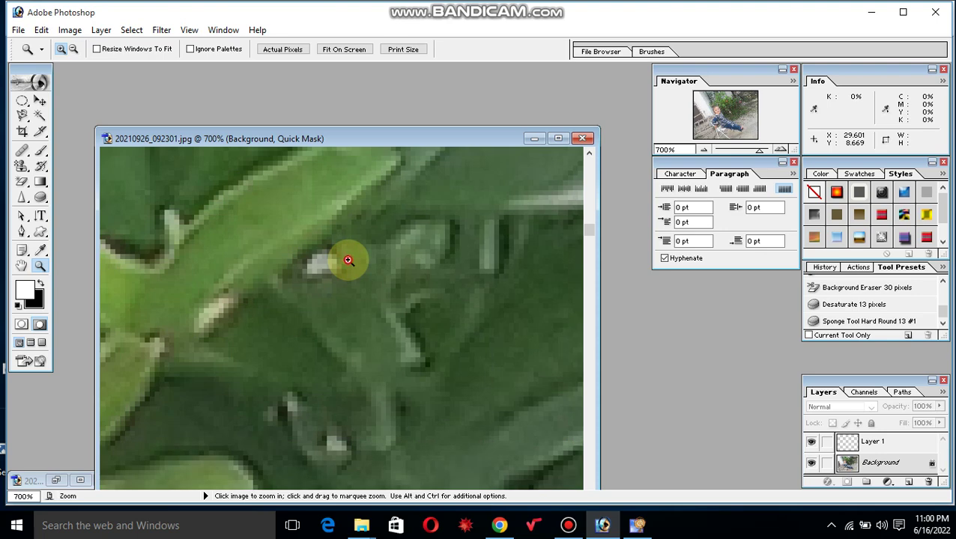
click(348, 260)
click(349, 260)
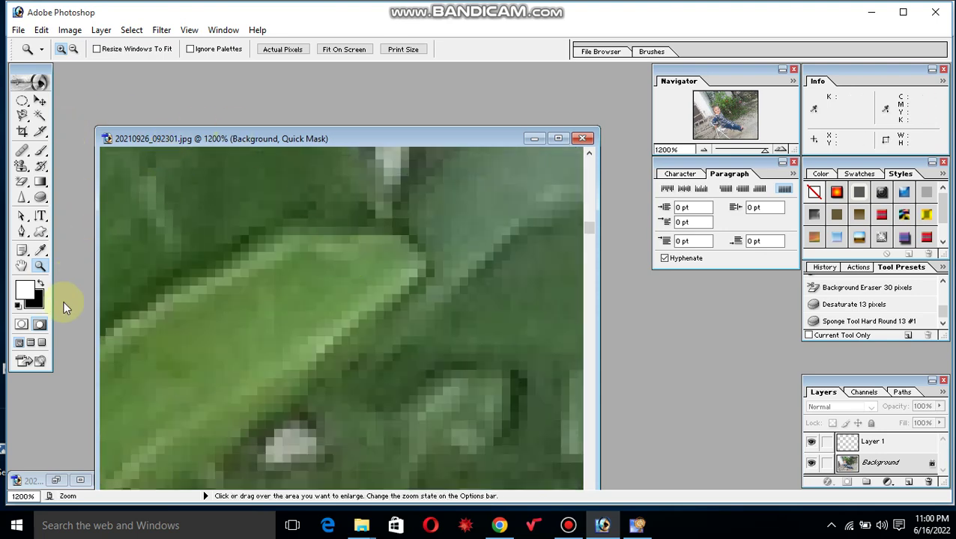
click(41, 268)
click(40, 268)
click(40, 268)
click(165, 182)
click(166, 182)
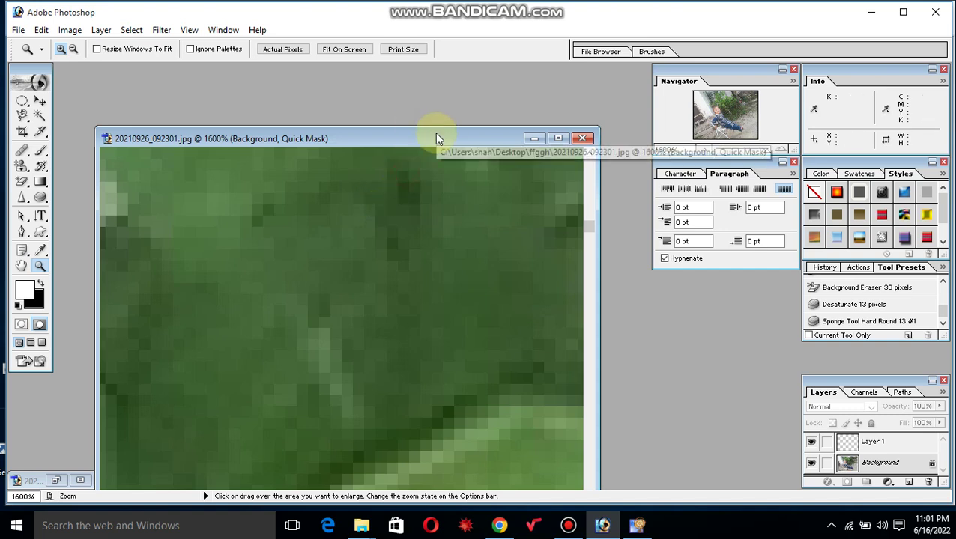
Step: Move the photo window higher on screen and browse the Image and Edit menus
drag(438, 139, 437, 107)
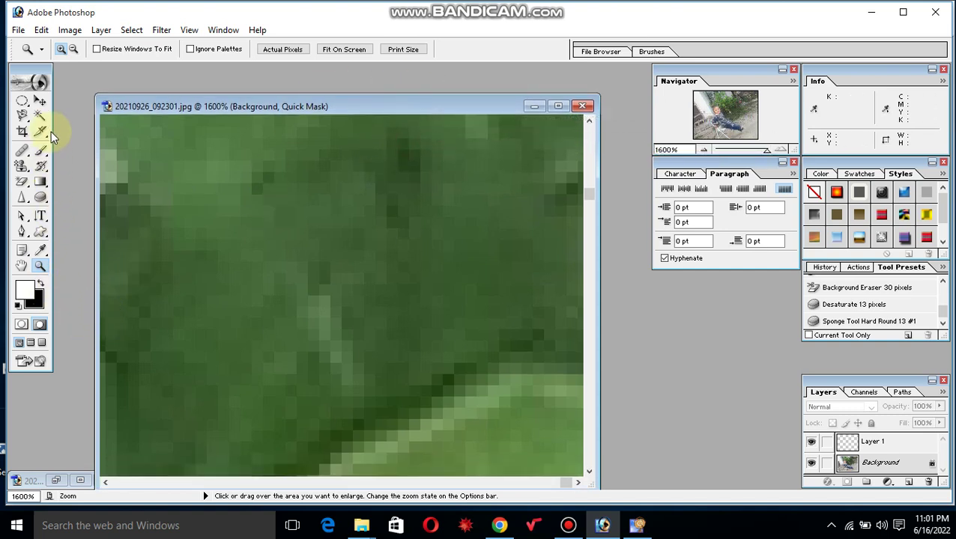
click(72, 33)
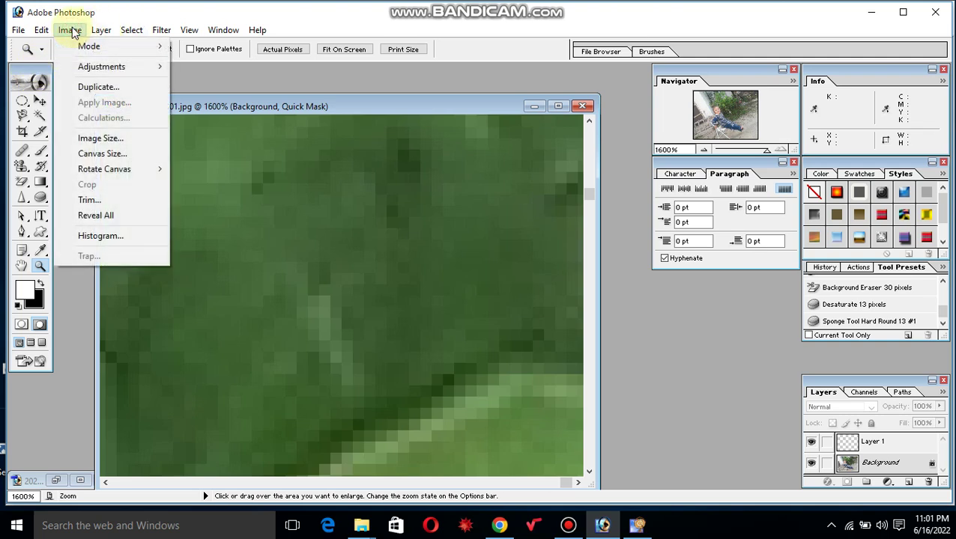
click(41, 30)
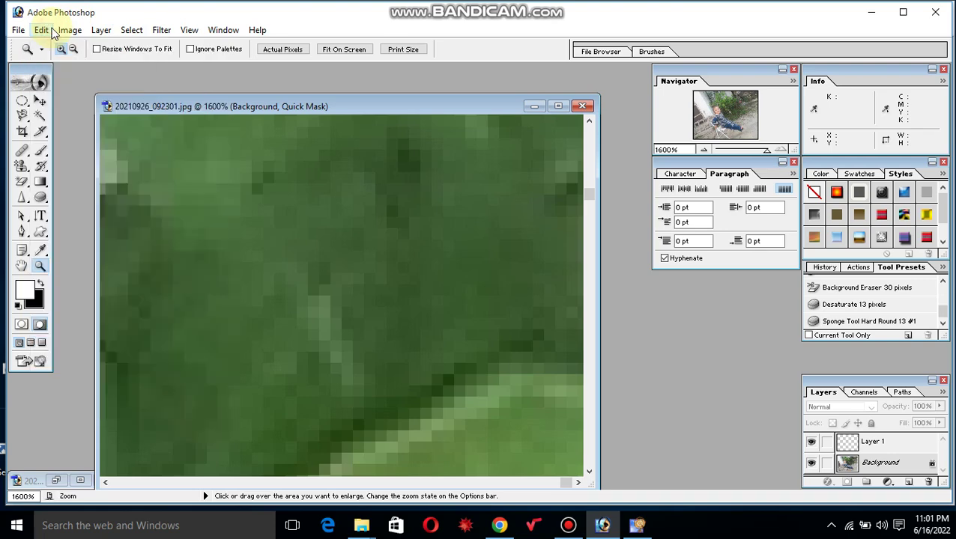
click(42, 30)
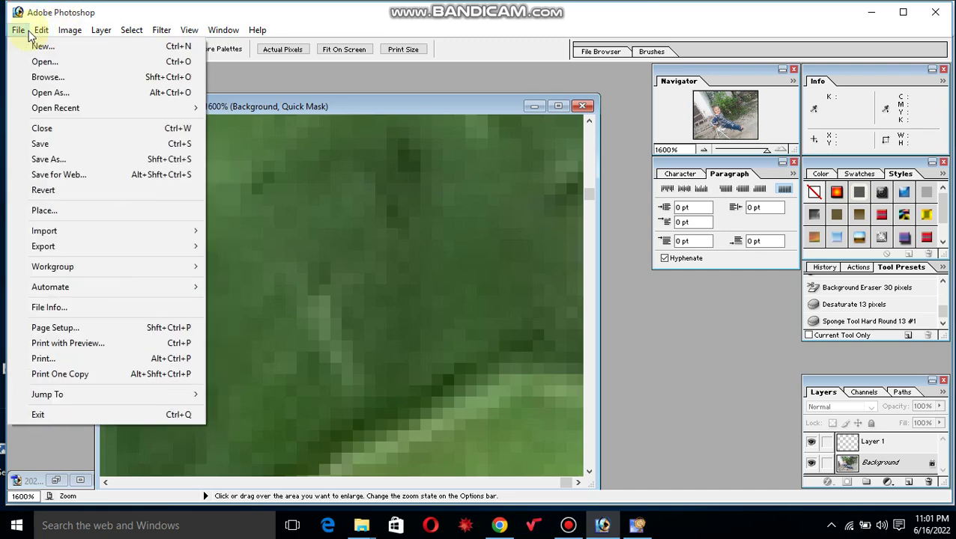
Step: Browse the File, Edit and View menus, then close the open menu
click(18, 31)
click(41, 31)
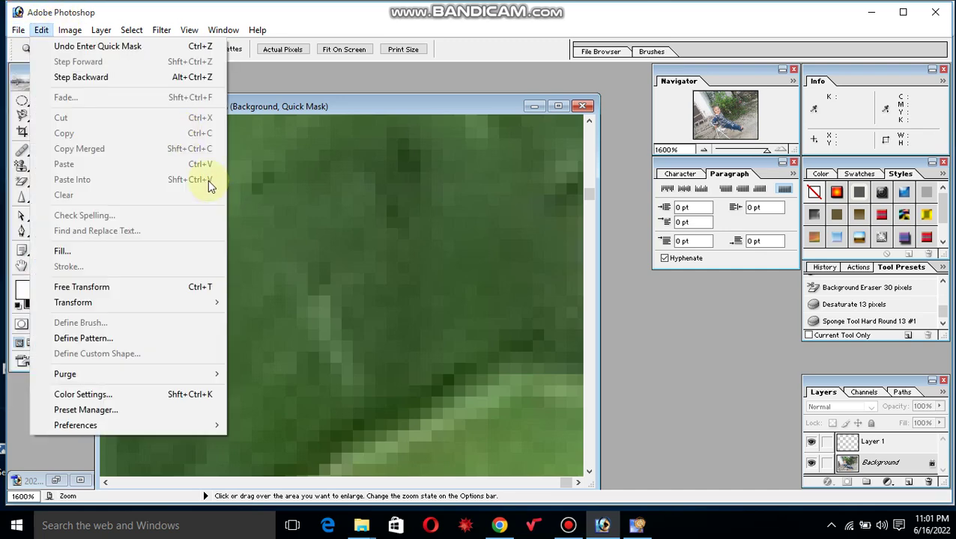
click(187, 30)
click(189, 32)
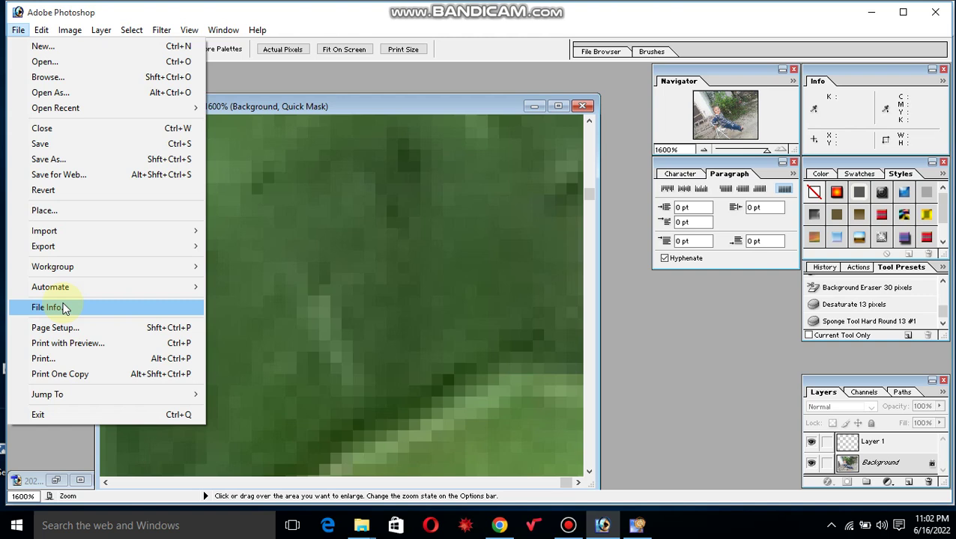
click(384, 279)
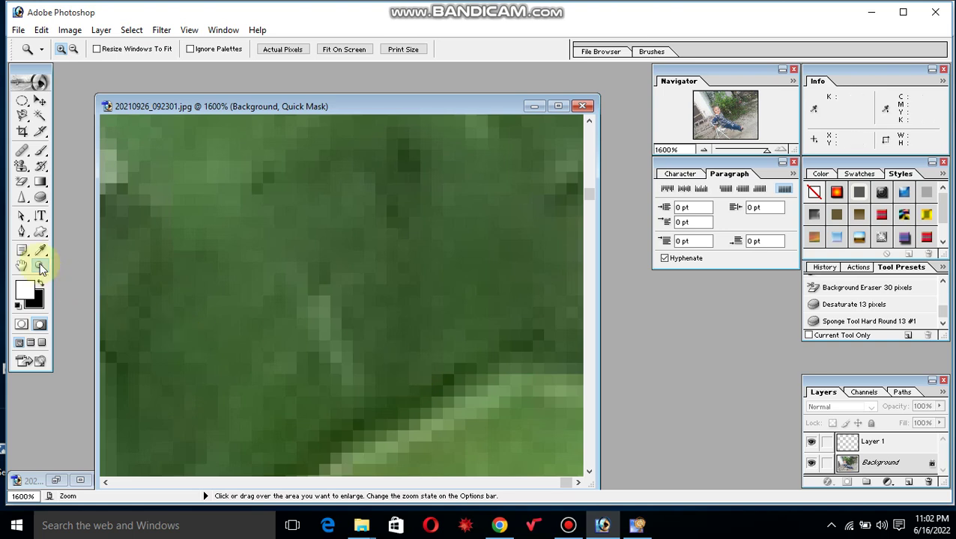
Step: Set the Zoom tool to Zoom Out and shrink the leaf close-up down to 4%
click(73, 50)
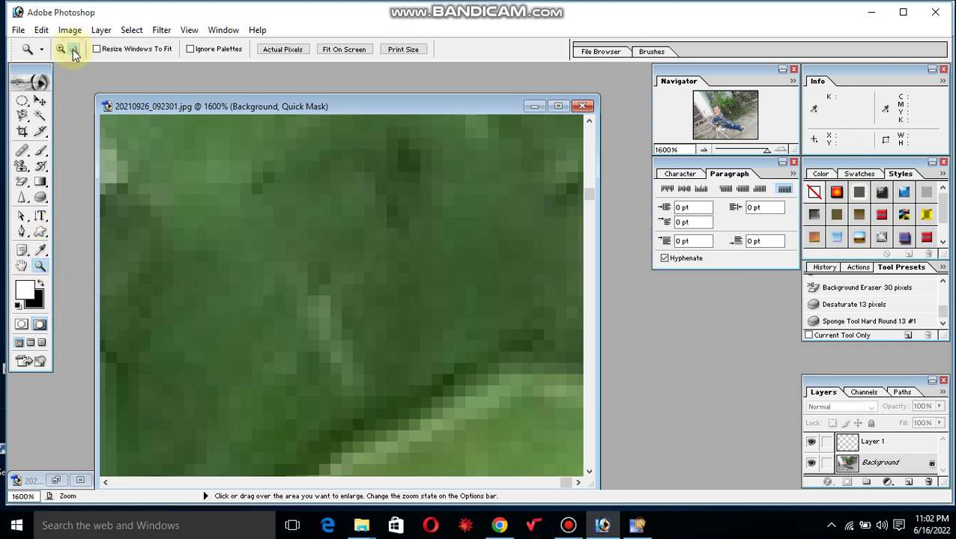
click(235, 212)
click(235, 213)
click(235, 212)
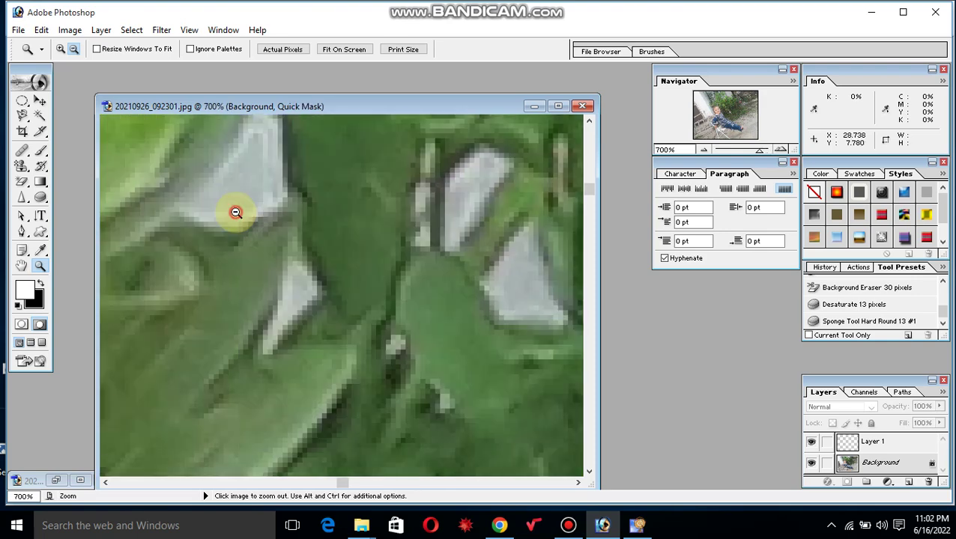
click(235, 213)
click(235, 213)
click(235, 213)
click(235, 213)
click(235, 213)
click(235, 213)
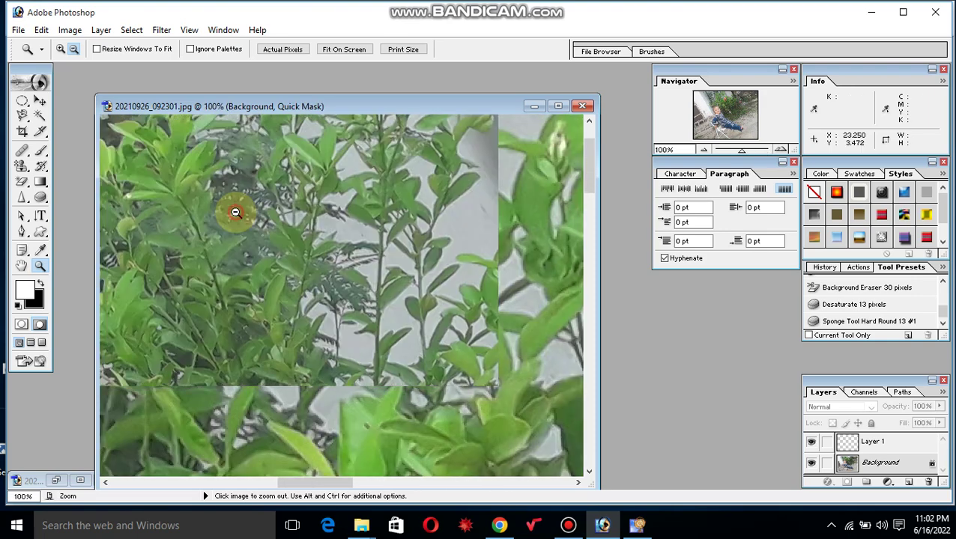
click(236, 213)
click(235, 213)
click(235, 213)
click(235, 213)
click(235, 212)
click(235, 212)
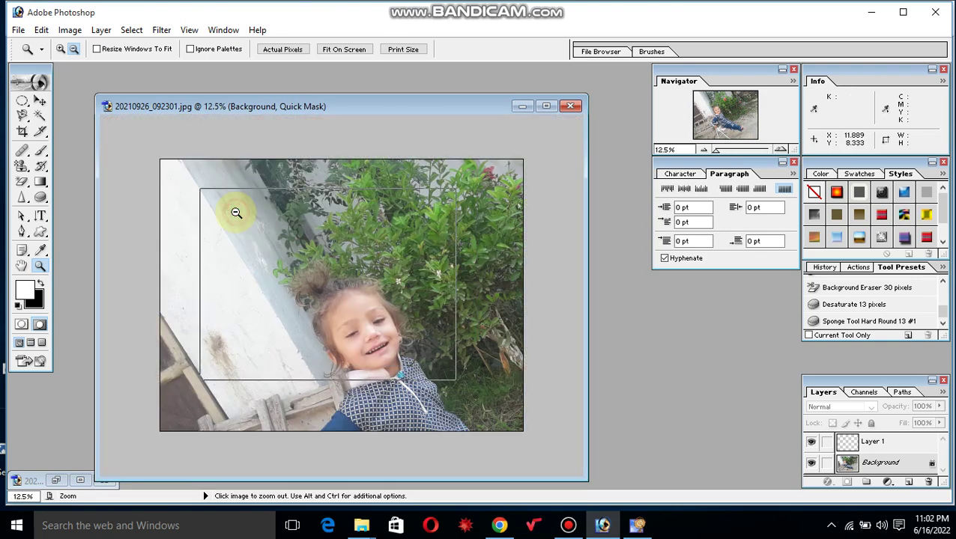
click(235, 213)
click(235, 212)
click(235, 212)
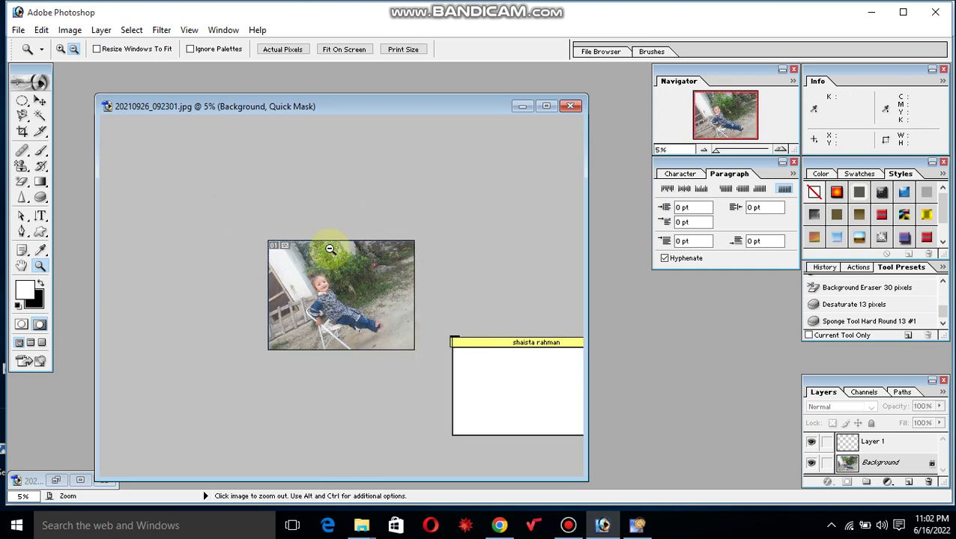
Step: Switch to Zoom In and enlarge the view to 16.7%, showing the whole child on the chair
click(144, 115)
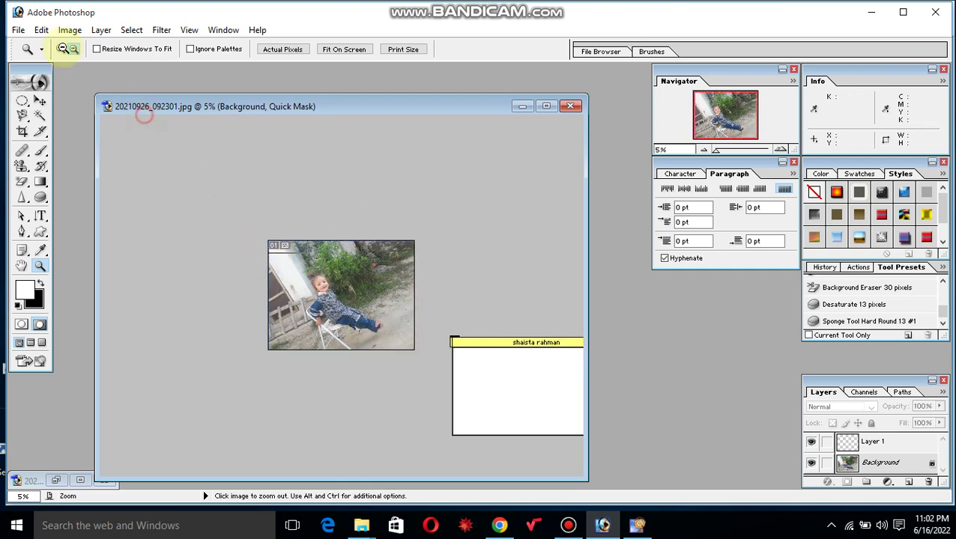
click(60, 50)
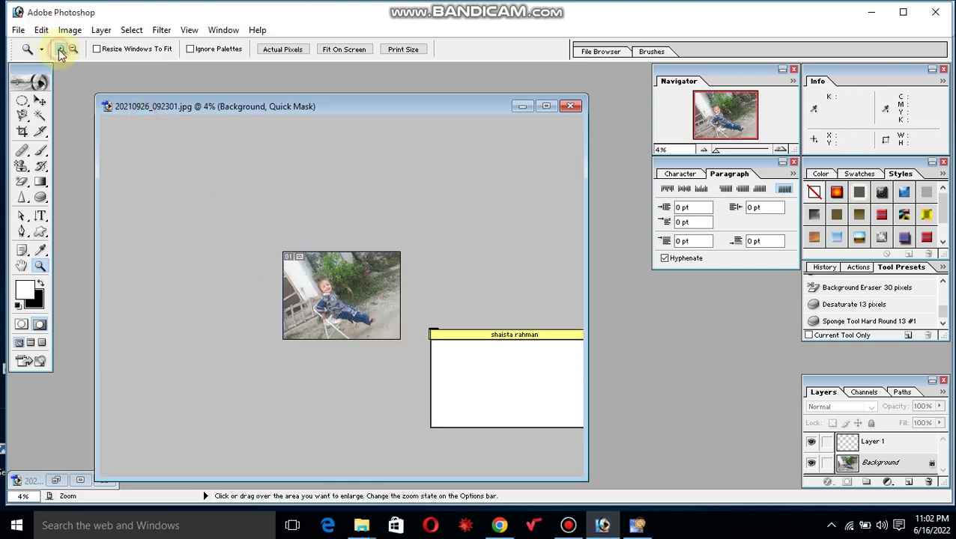
click(317, 273)
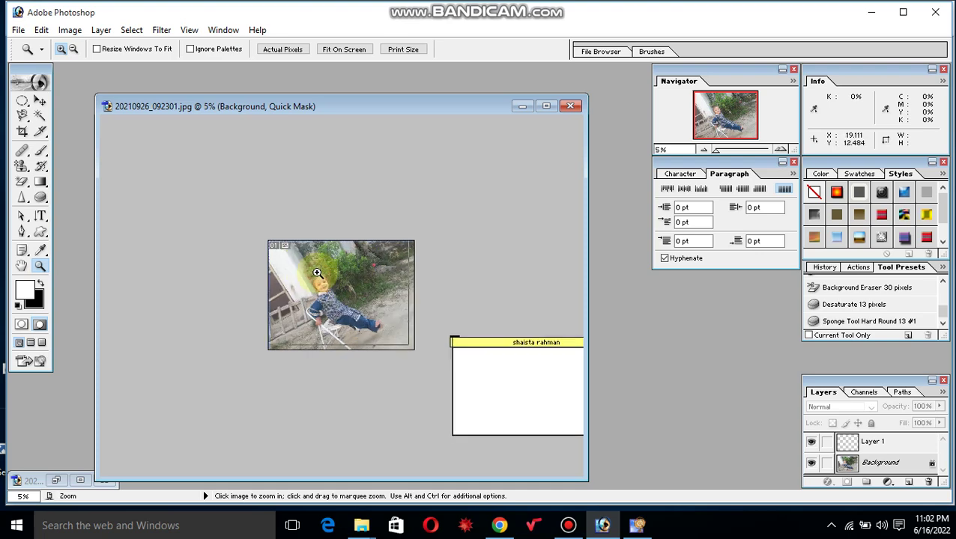
click(317, 273)
click(317, 272)
click(317, 273)
click(317, 273)
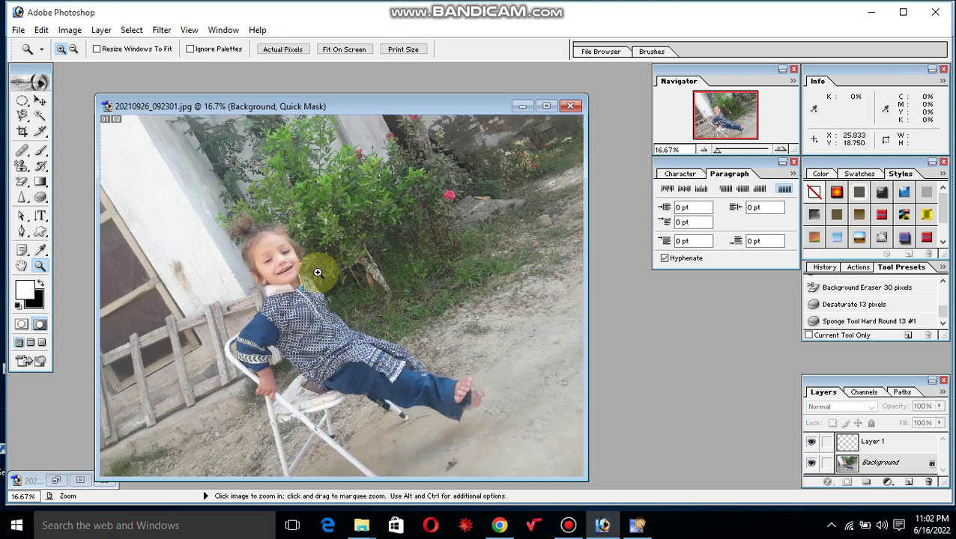